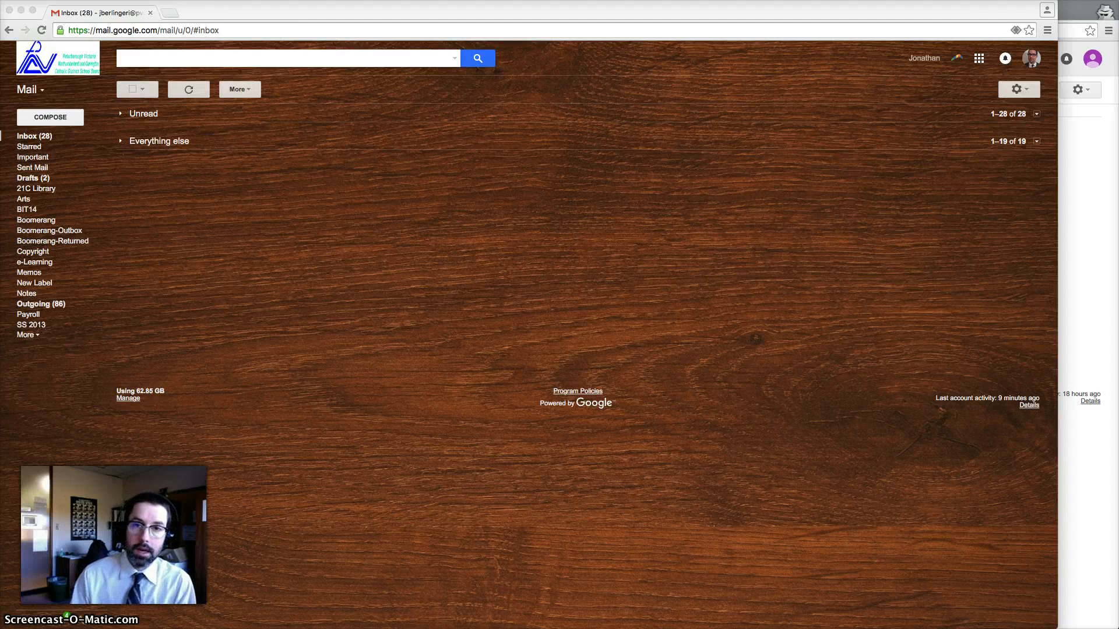
# Launch Google Classroom from Gmail's Google apps launcher under More and Even more from Google
pyautogui.click(387, 293)
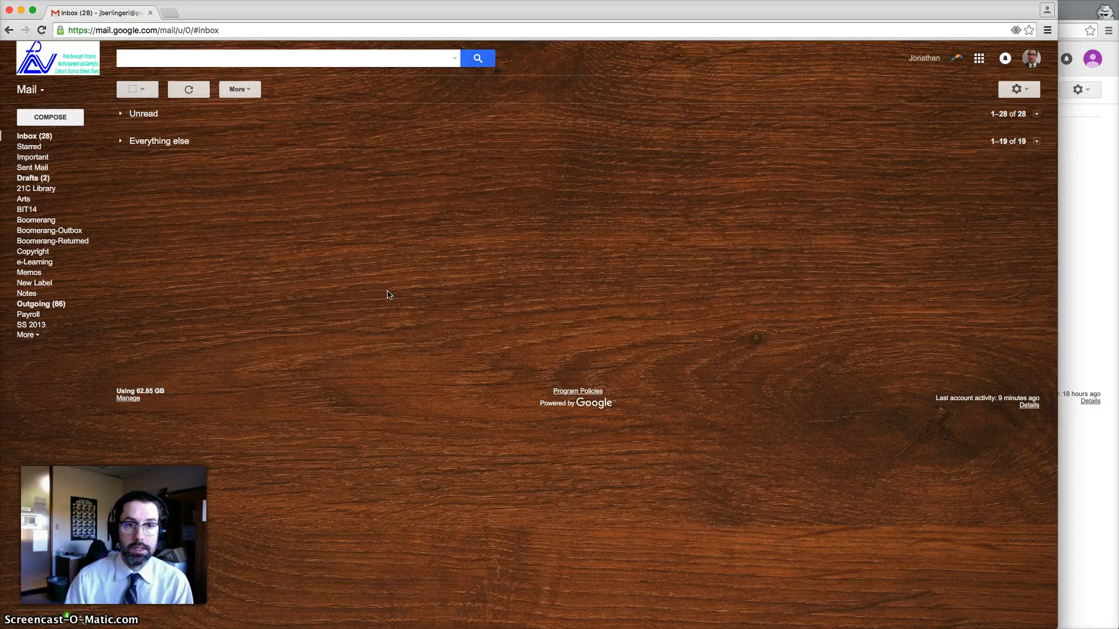
pyautogui.click(979, 60)
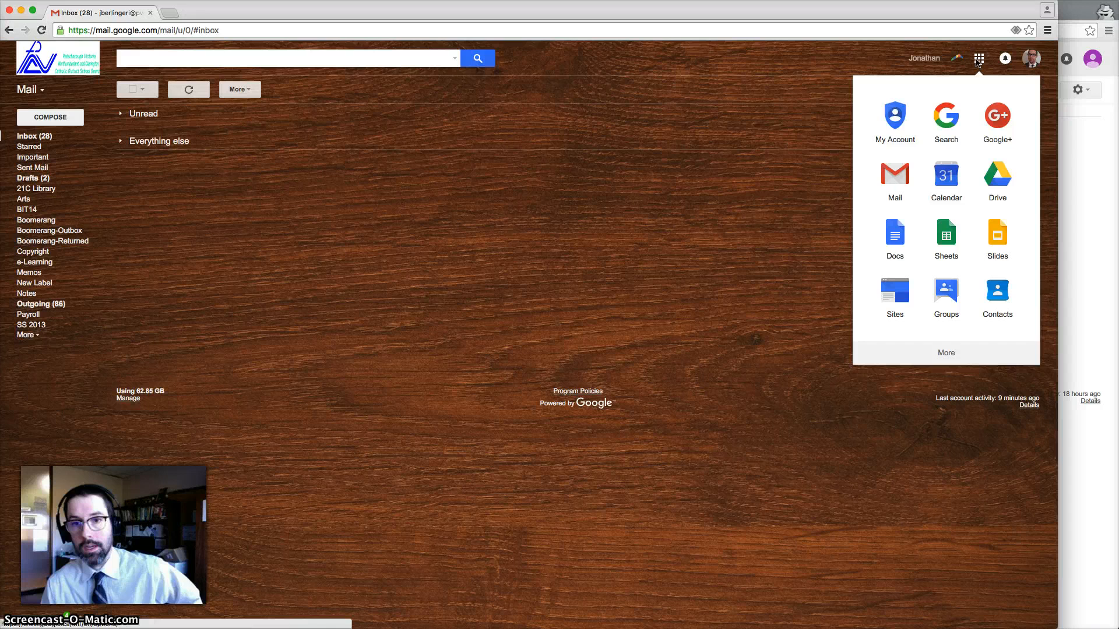
pyautogui.click(952, 354)
pyautogui.click(951, 353)
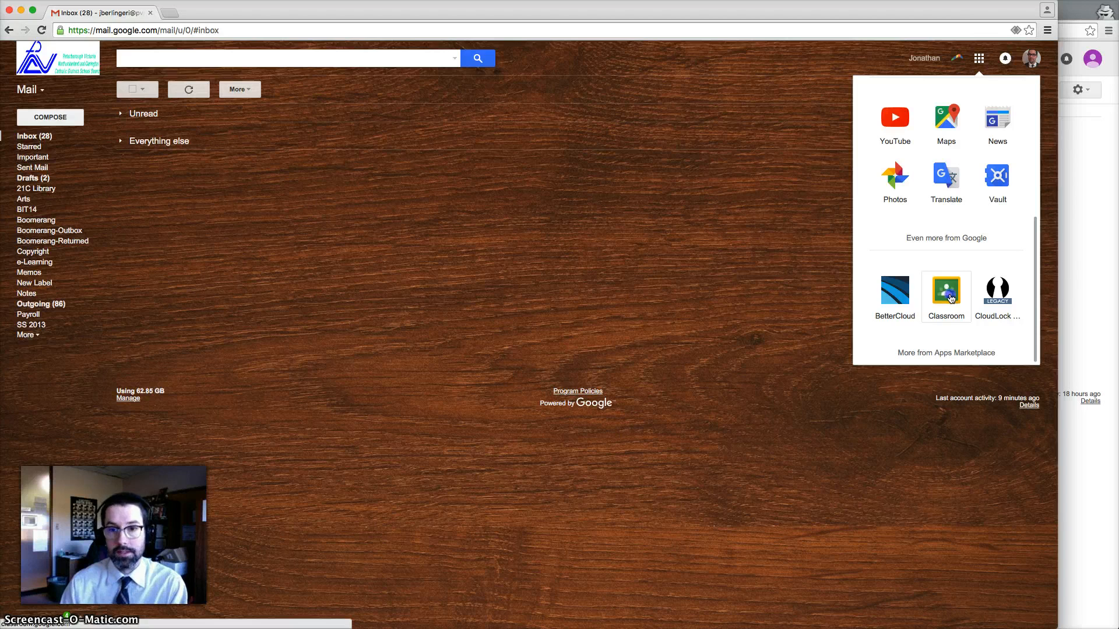
pyautogui.click(951, 298)
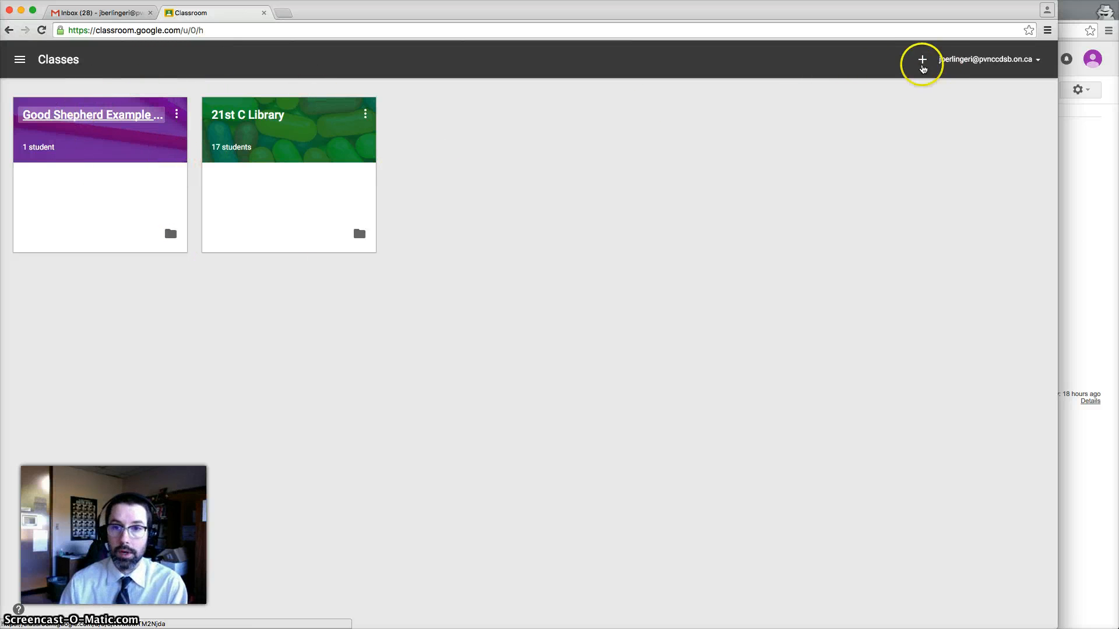
# Create a new class named 'Example Class' with no section filled in
pyautogui.click(919, 63)
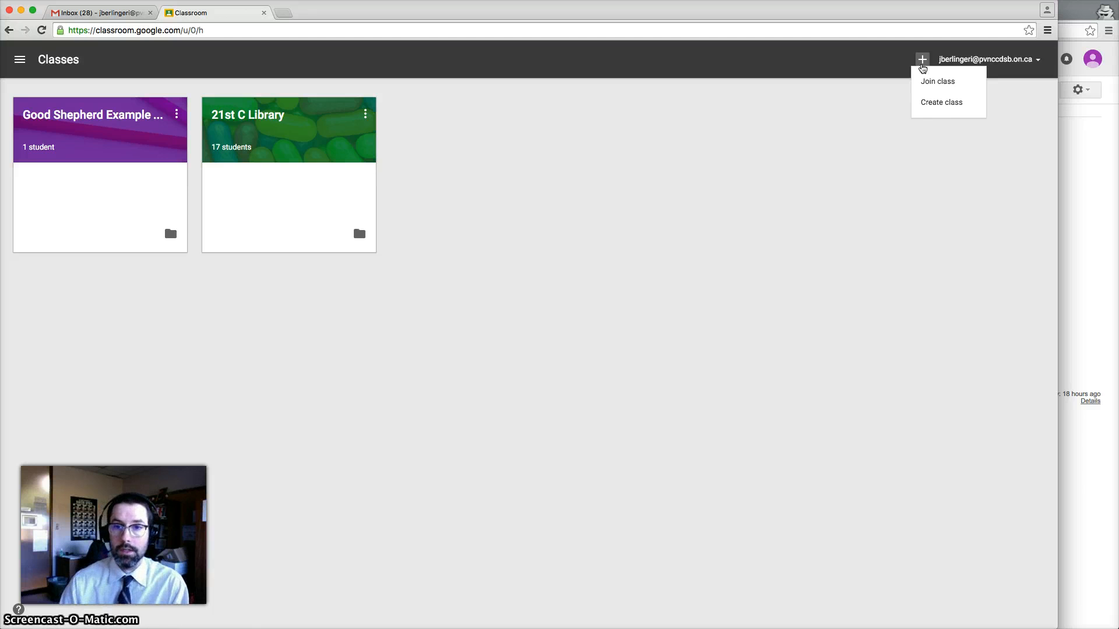
pyautogui.click(941, 102)
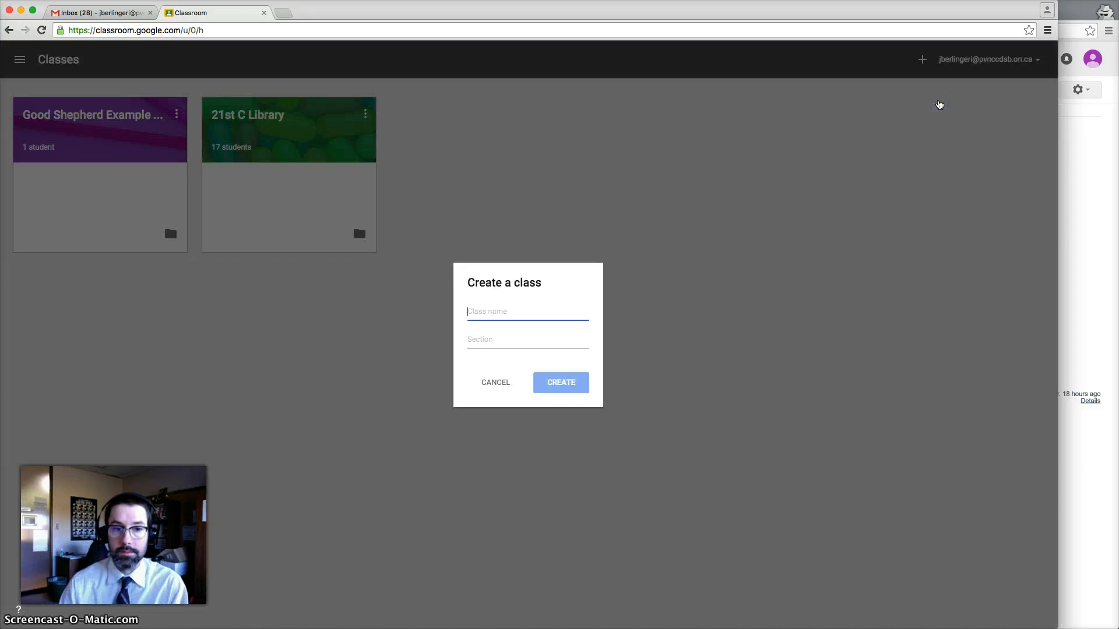
pyautogui.click(500, 314)
pyautogui.write('E')
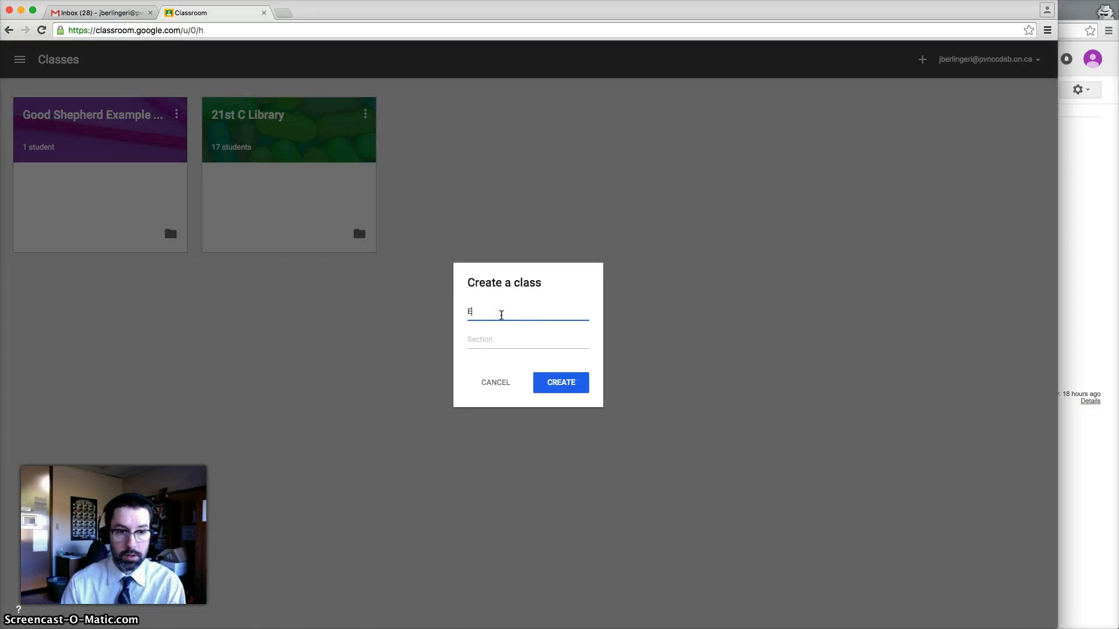
pyautogui.write('xample Class')
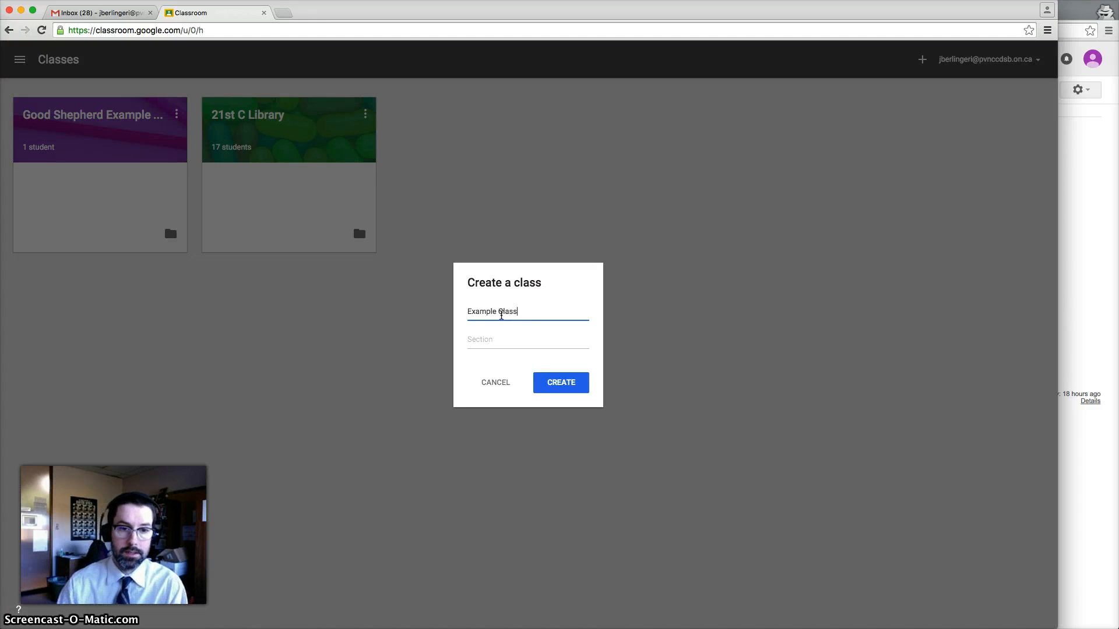
pyautogui.click(498, 339)
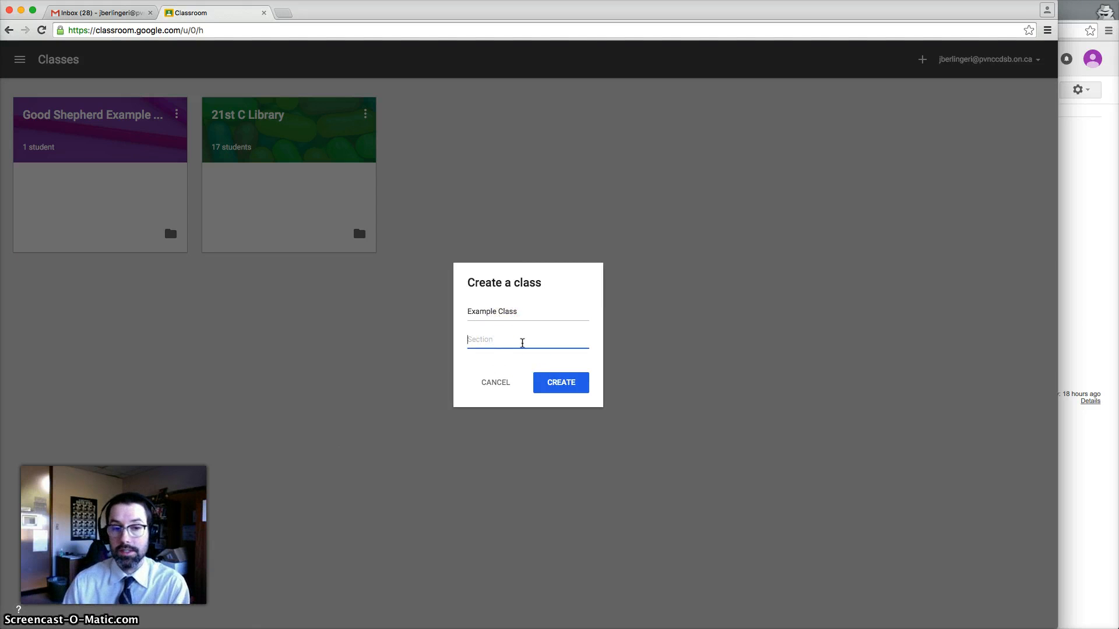
pyautogui.click(478, 339)
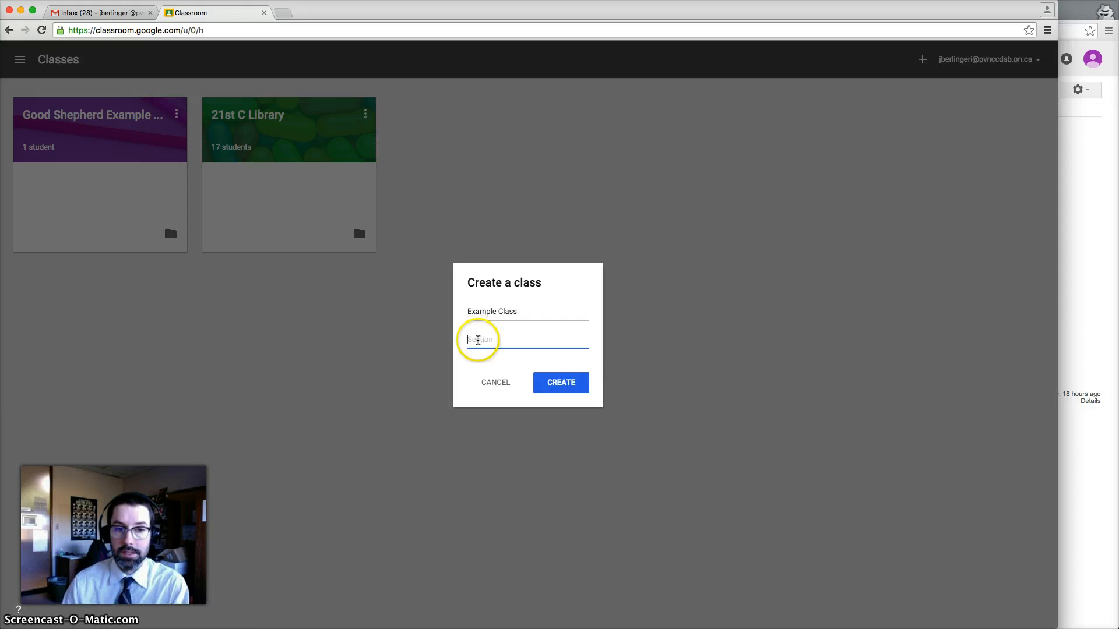
pyautogui.click(563, 385)
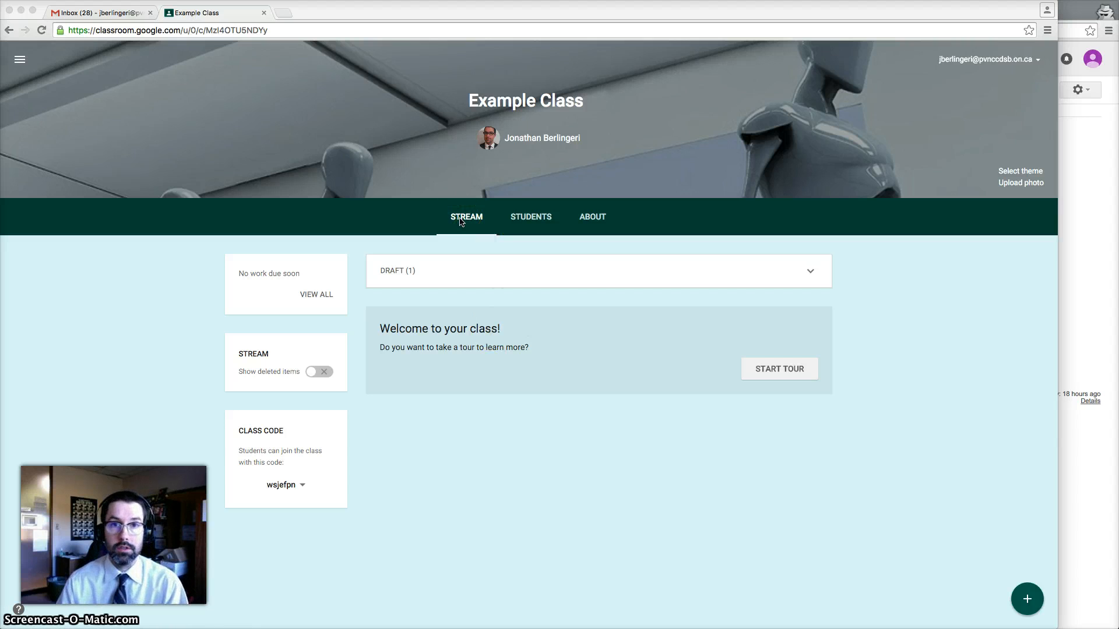
pyautogui.click(1040, 602)
# Post the announcement 'Announcement.' to Example Class with no attachment
pyautogui.click(1029, 516)
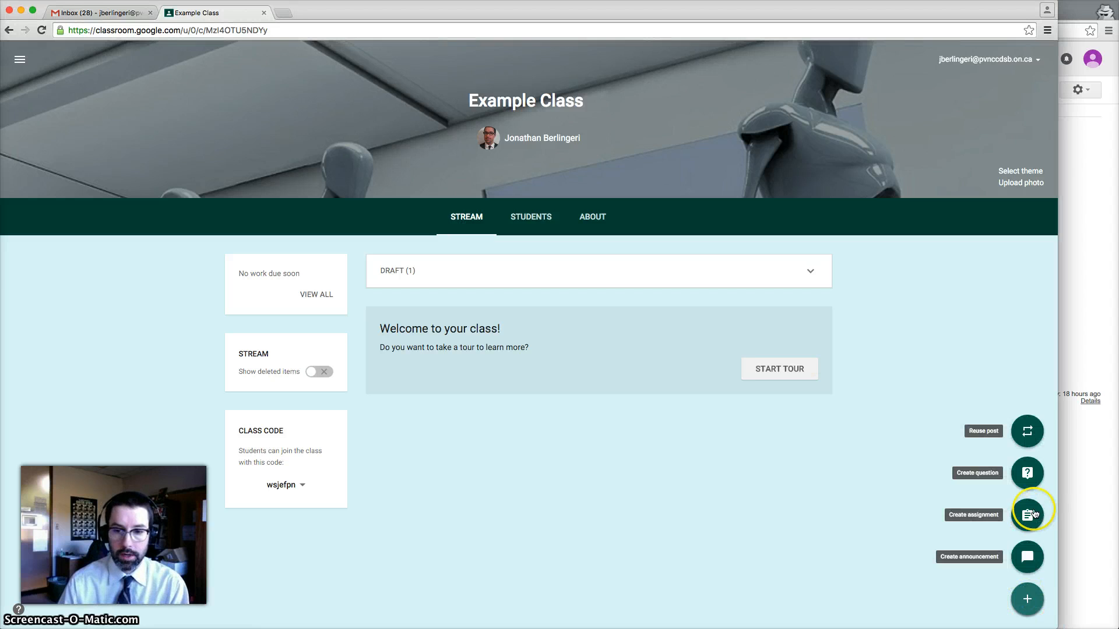
pyautogui.click(1027, 555)
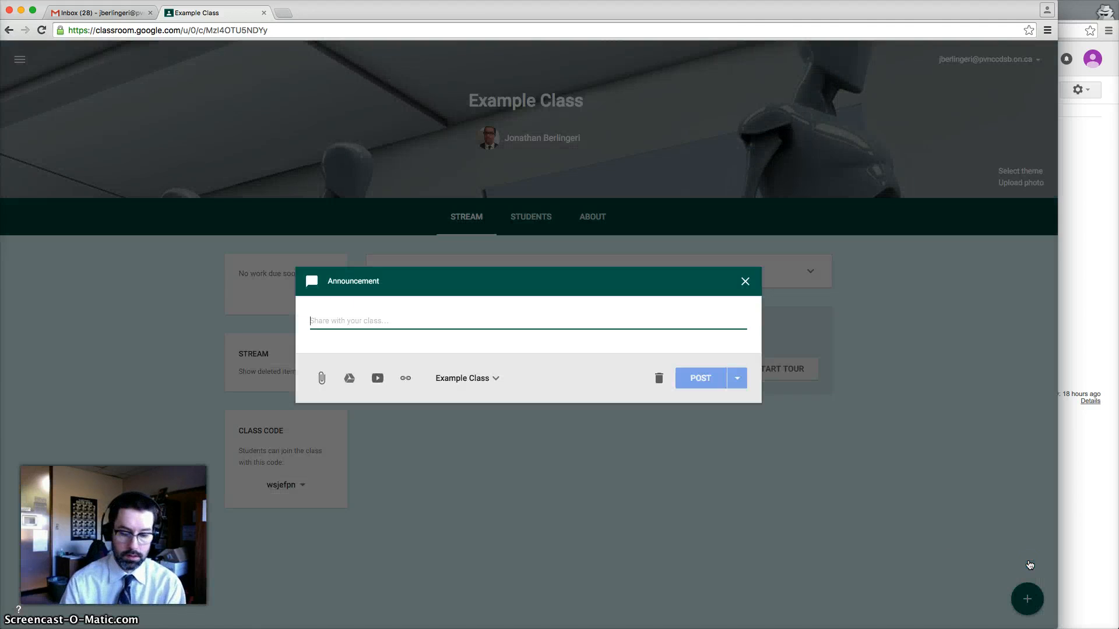
pyautogui.write('Announcement.')
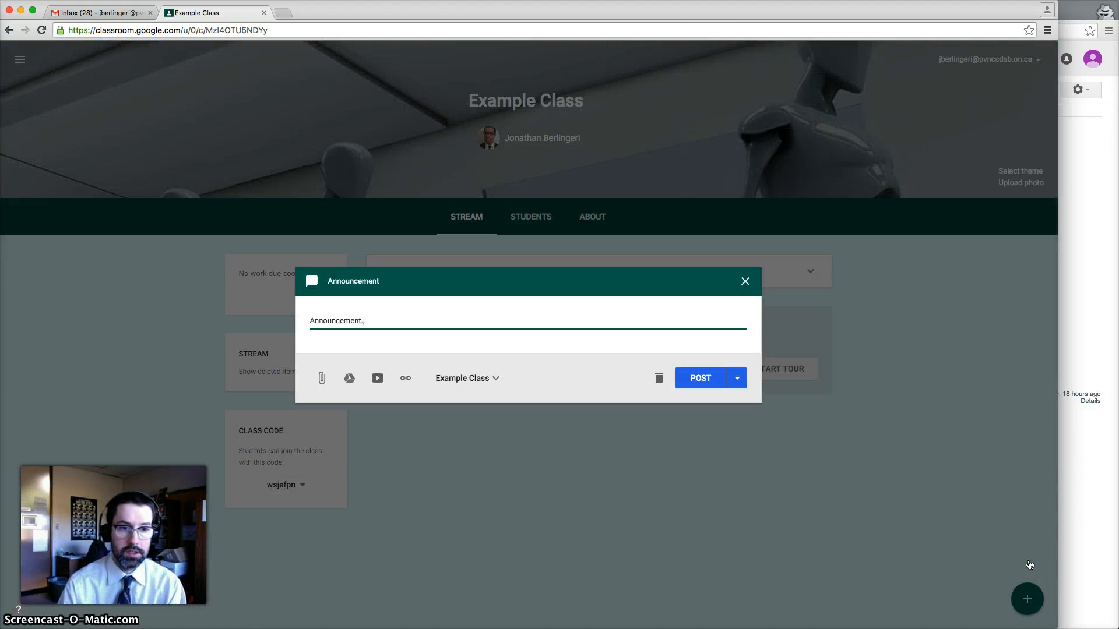
pyautogui.write(',')
pyautogui.press('BackSpace')
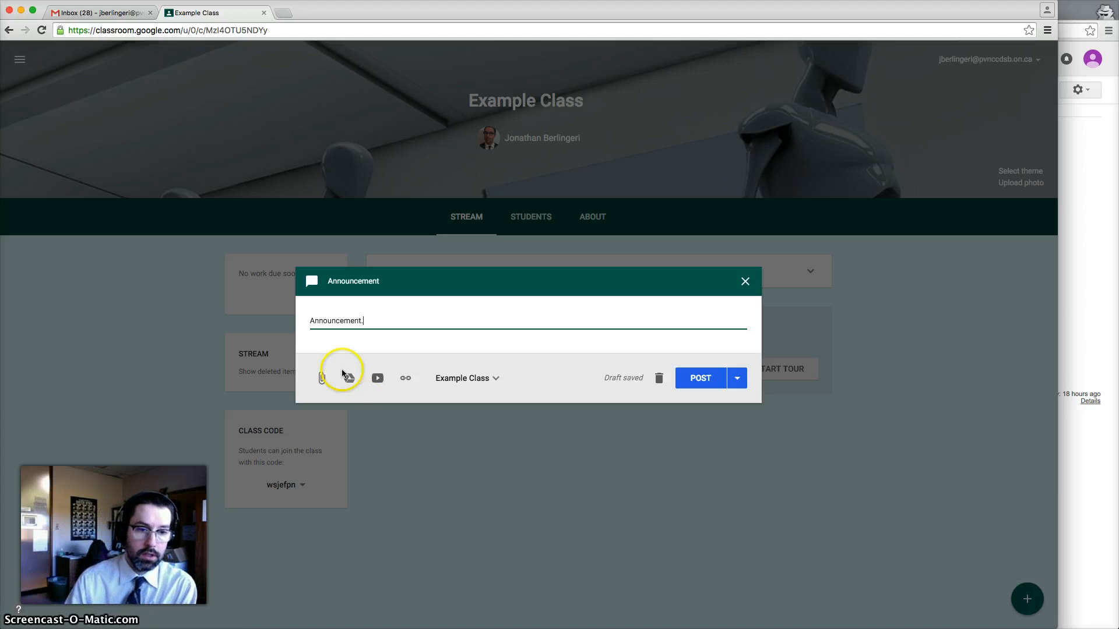
pyautogui.click(321, 379)
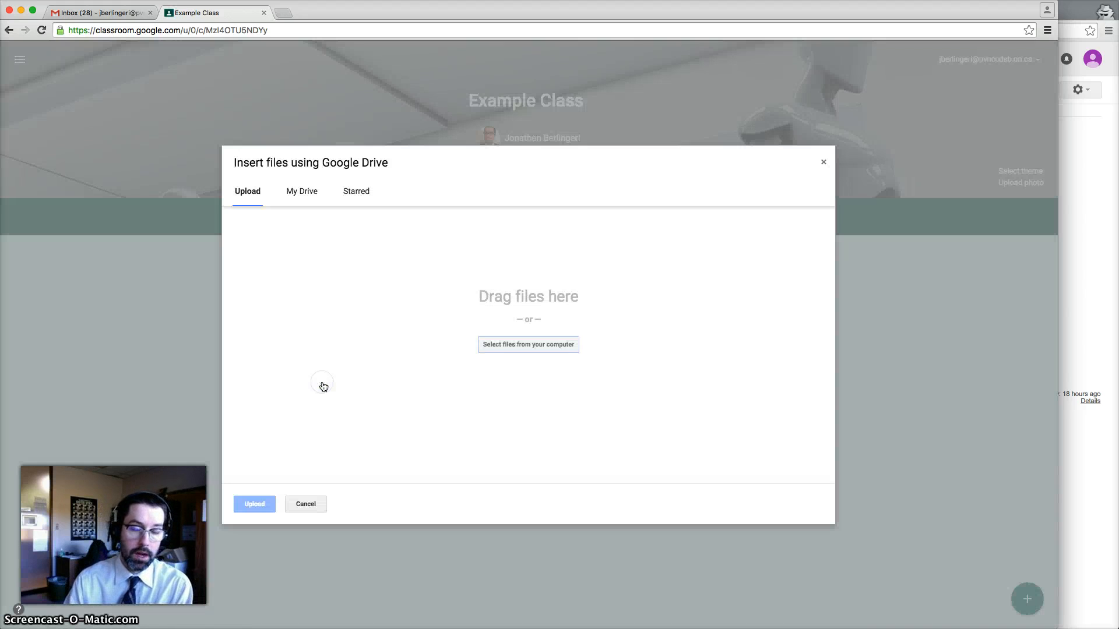
pyautogui.click(312, 504)
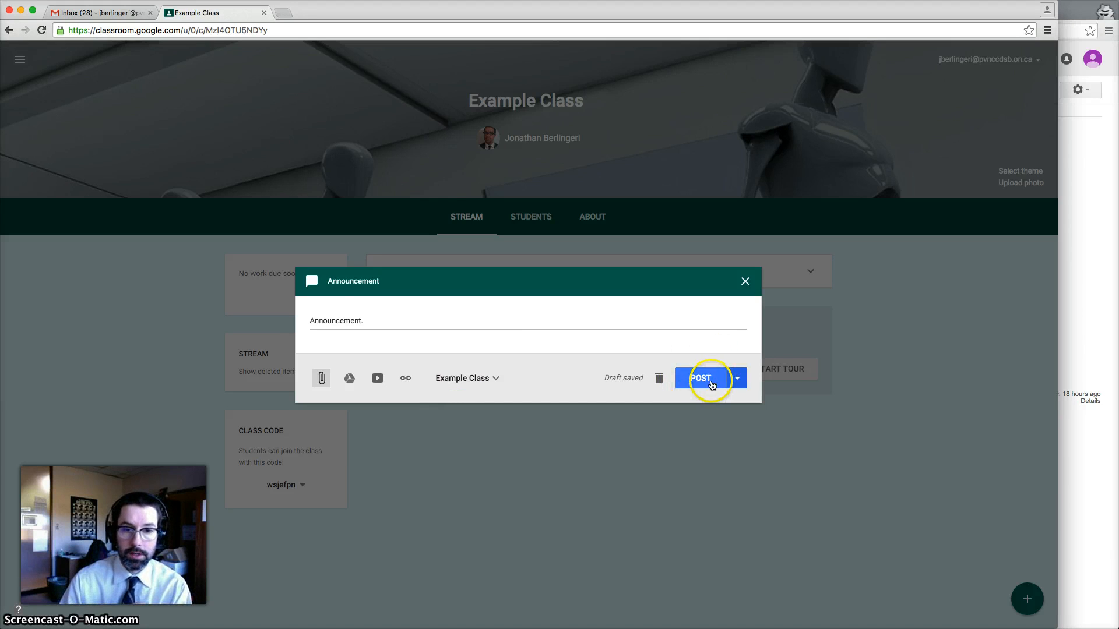
pyautogui.click(738, 379)
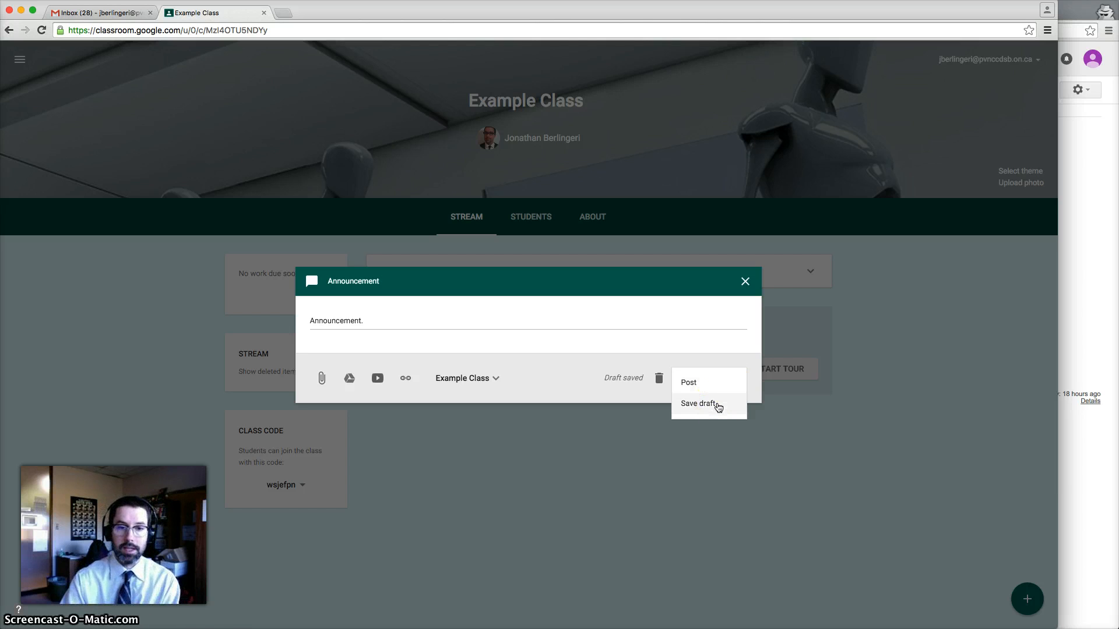
pyautogui.click(689, 382)
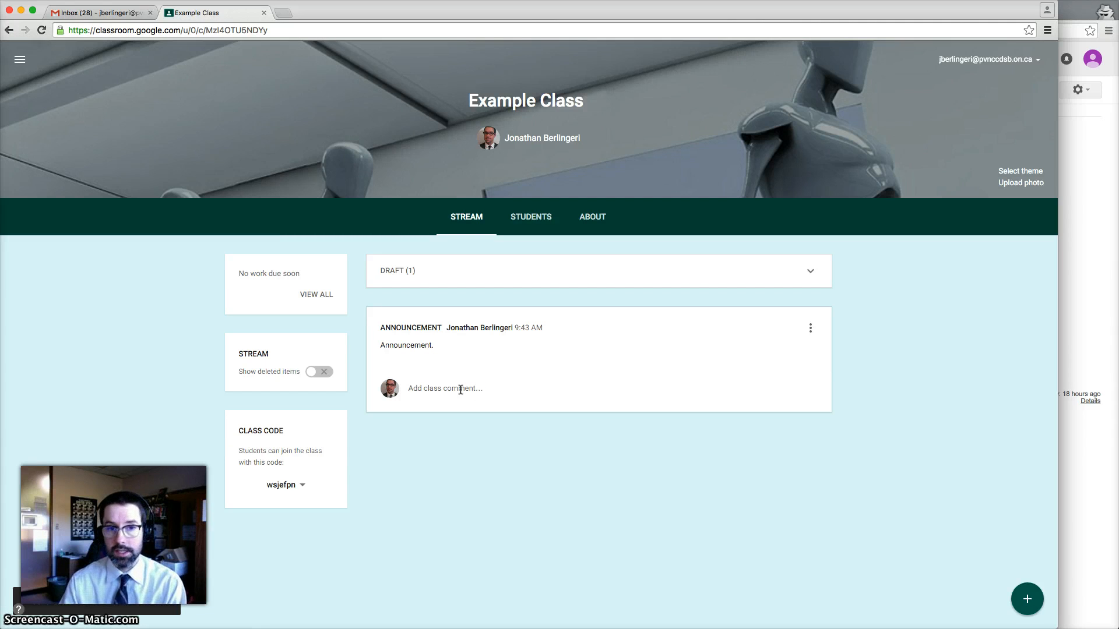
# Start a new assignment titled 'This is an assignment.'
pyautogui.moveTo(1028, 604)
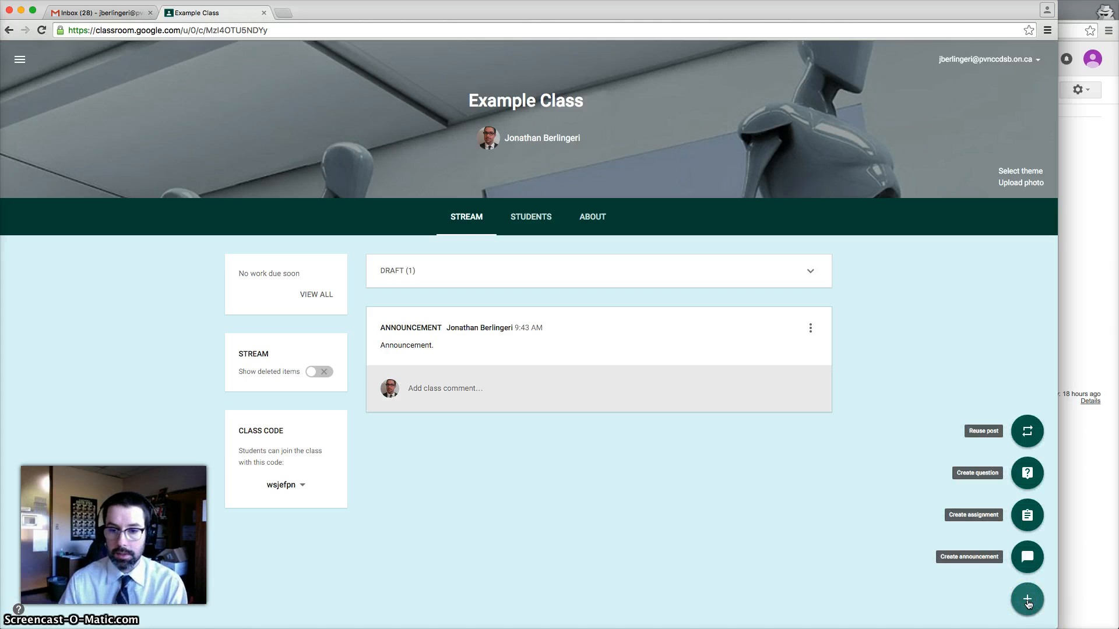
pyautogui.click(1028, 516)
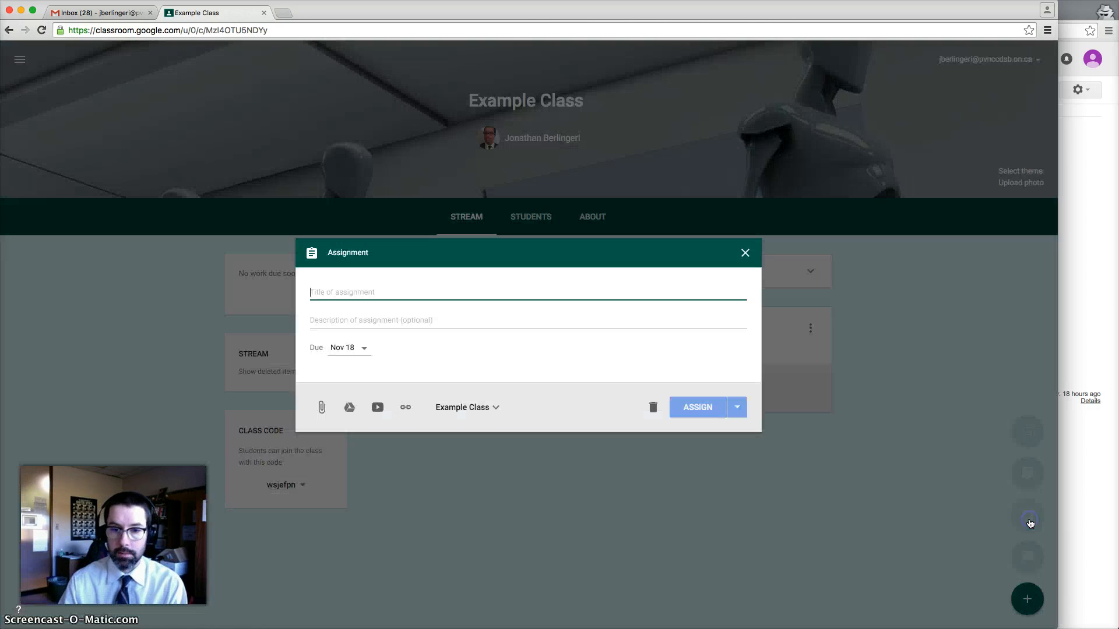
pyautogui.click(328, 293)
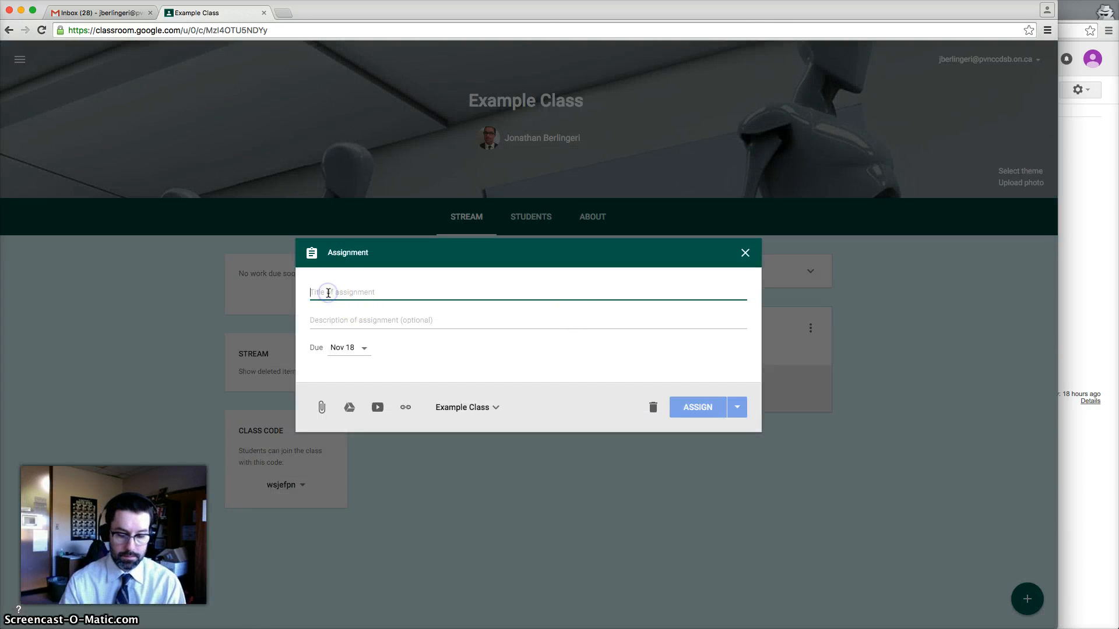
pyautogui.write('THis')
pyautogui.press('BackSpace')
pyautogui.press('BackSpace')
pyautogui.press('BackSpace')
pyautogui.write('his')
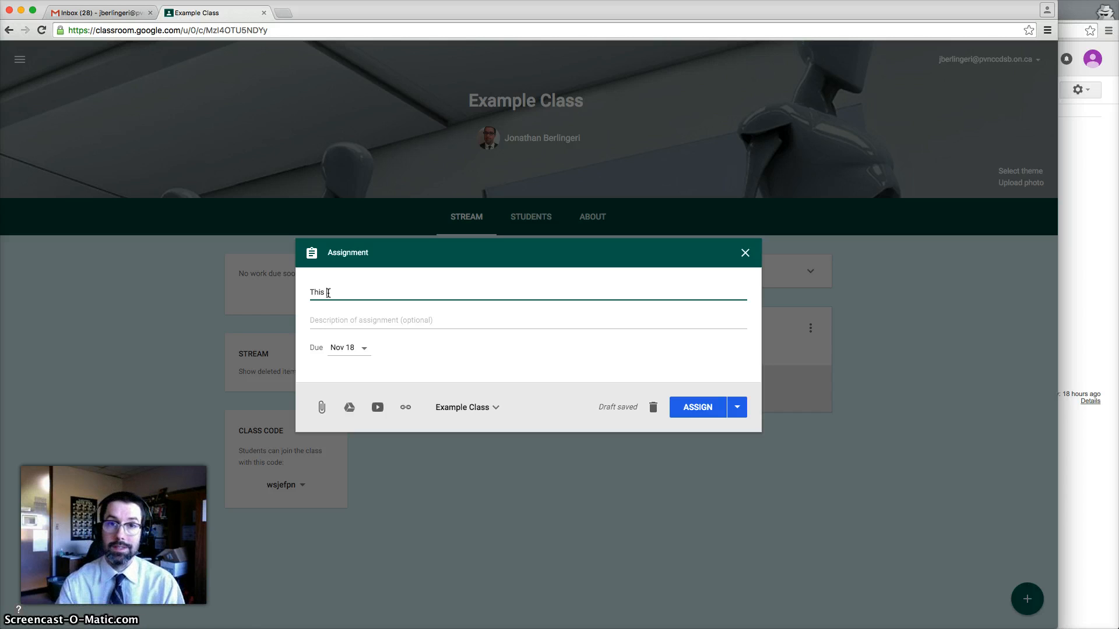
pyautogui.write('is an assignment,')
pyautogui.press('BackSpace')
pyautogui.write('.')
# Add the description 'Description' and set the assignment's due date to Nov 20
pyautogui.click(438, 323)
pyautogui.write('Description')
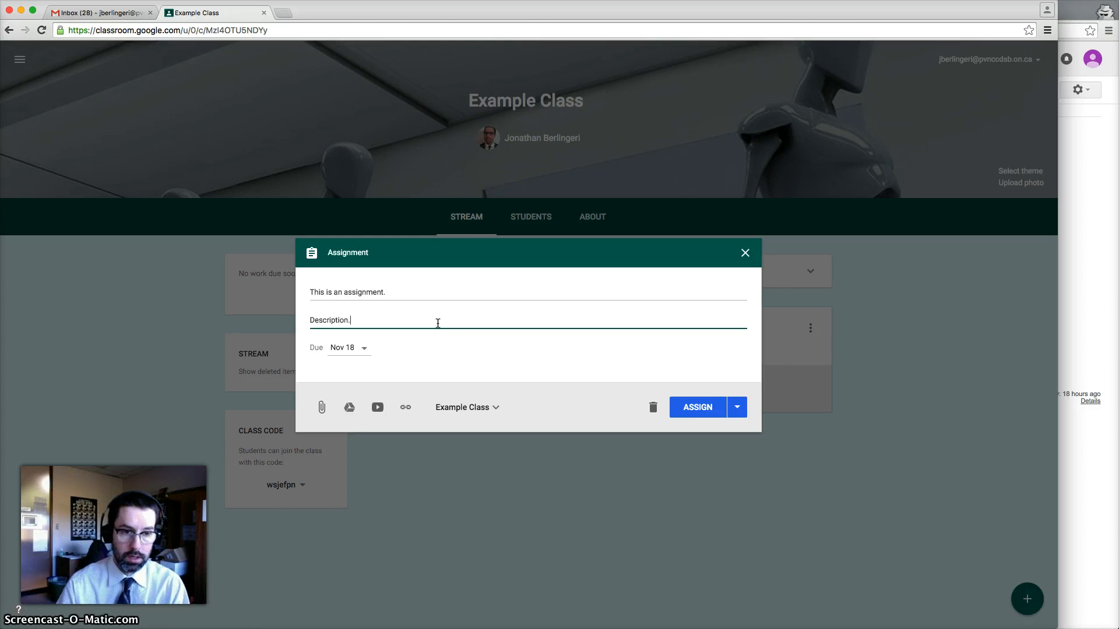
pyautogui.click(364, 348)
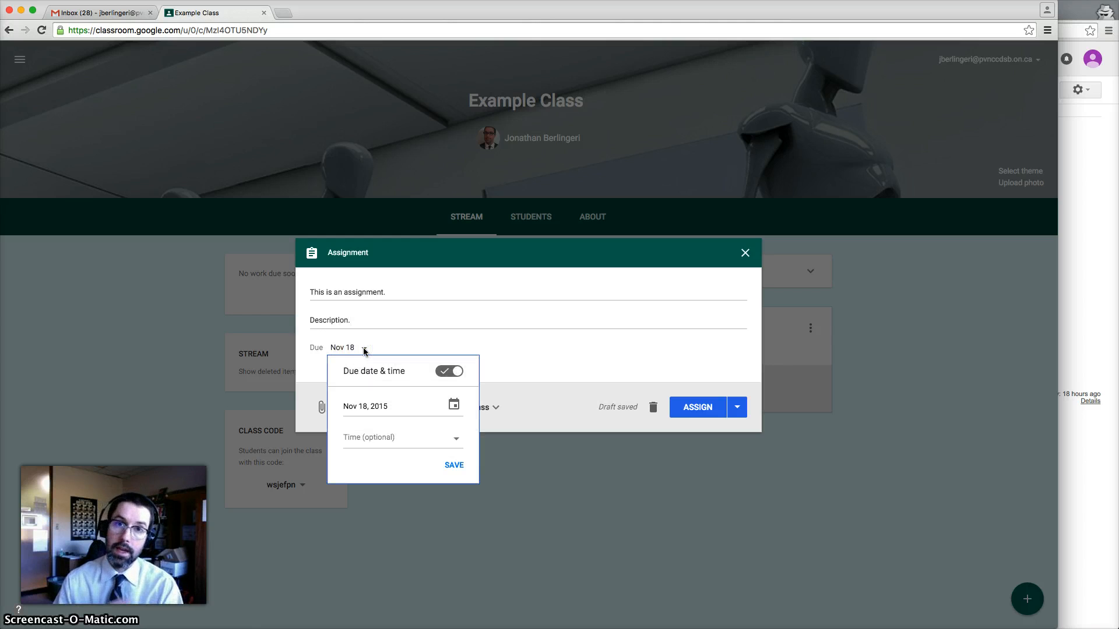
pyautogui.click(454, 404)
pyautogui.click(429, 501)
pyautogui.click(464, 317)
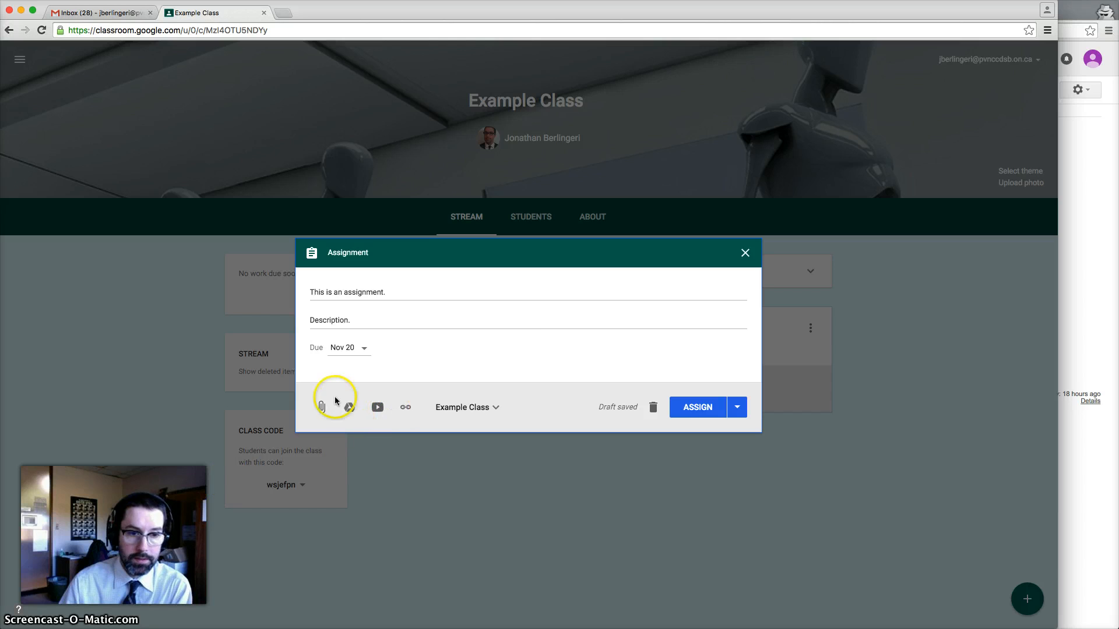
pyautogui.doubleClick(369, 314)
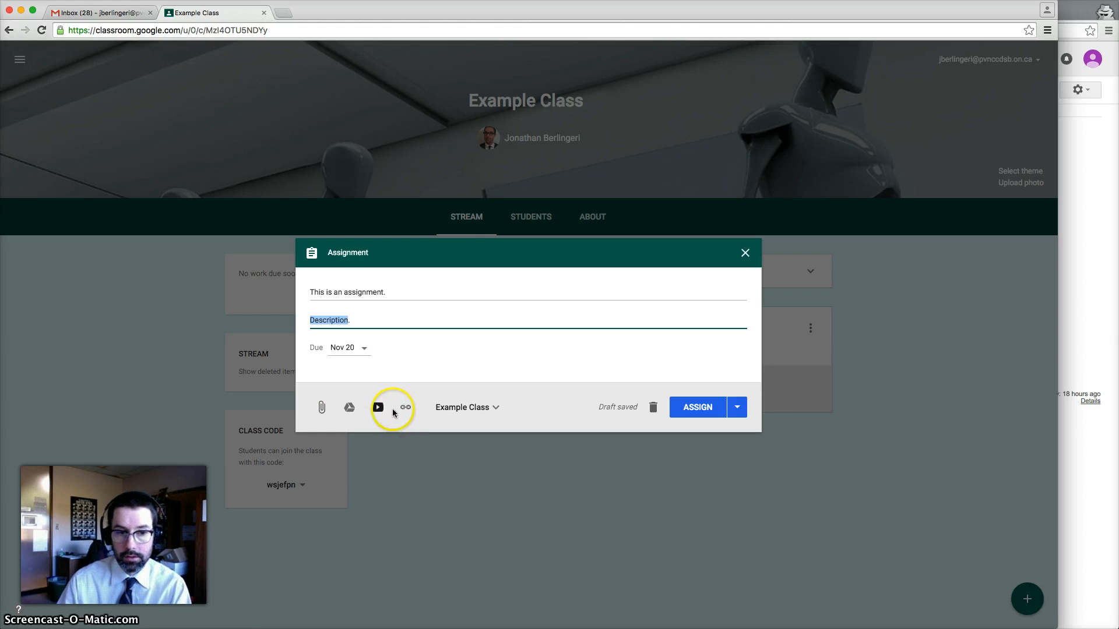
# Attach the Untitled document from Google Drive, filtered to Documents
pyautogui.click(351, 408)
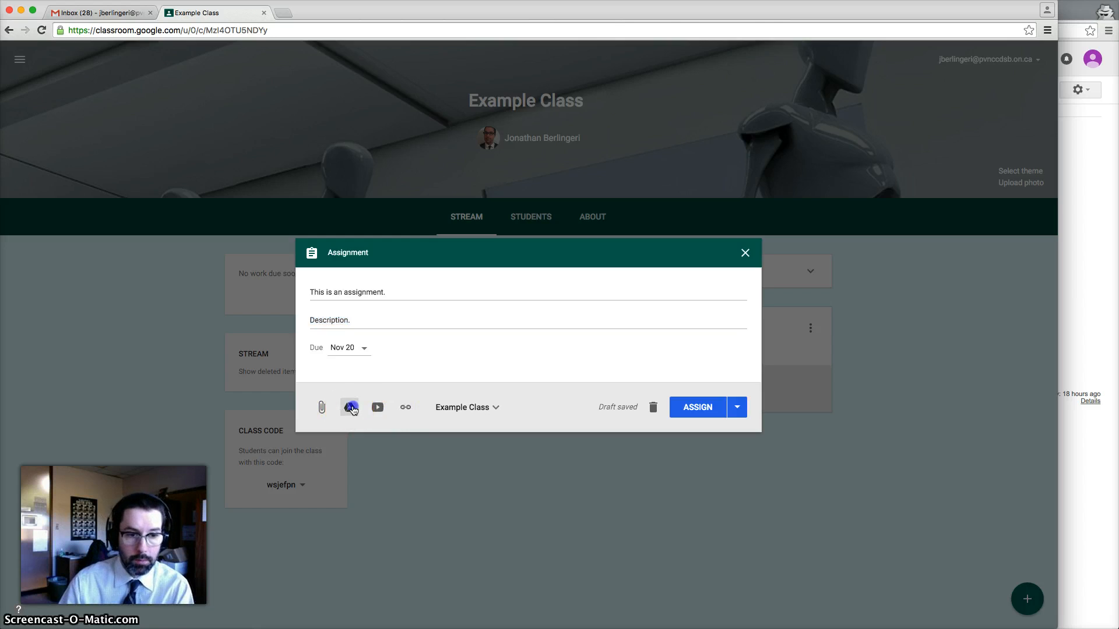
pyautogui.scroll(-10, 479, 419)
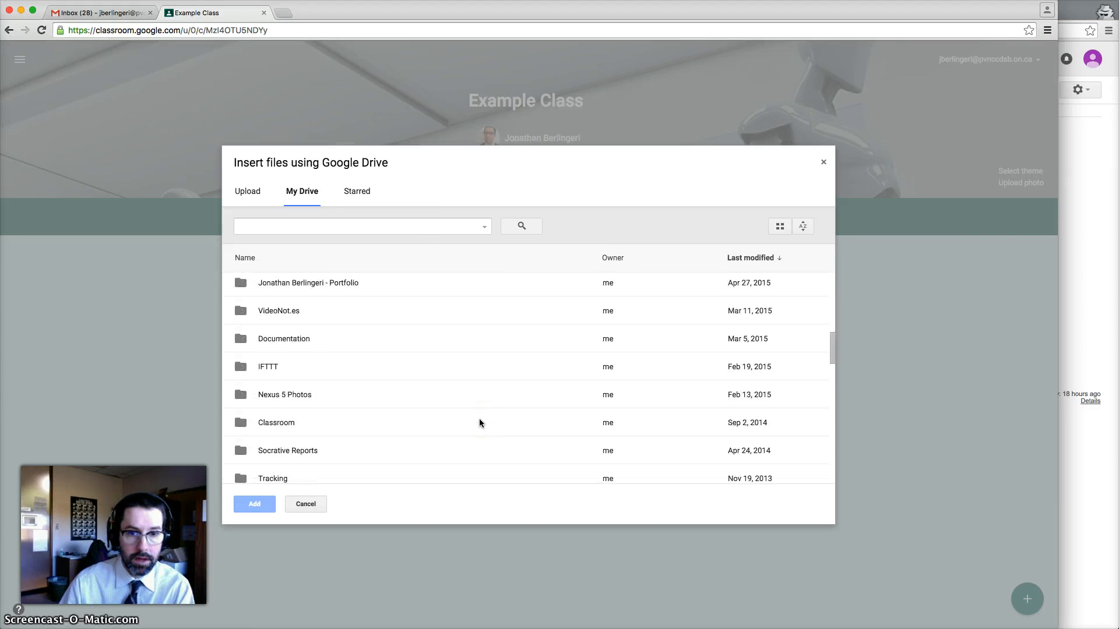
pyautogui.click(485, 229)
pyautogui.click(318, 310)
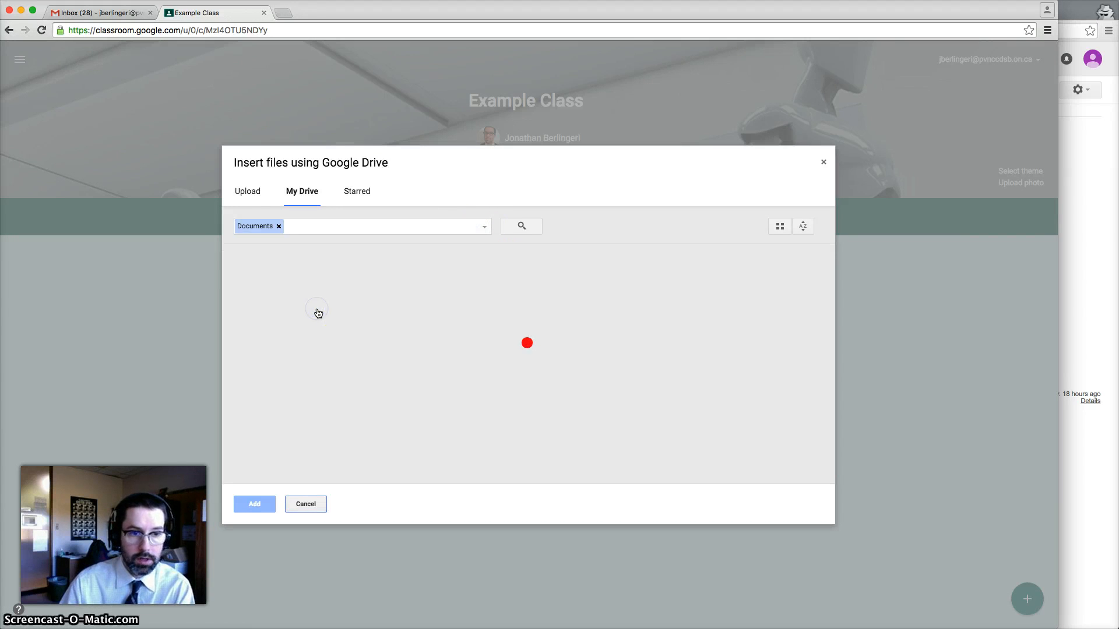
pyautogui.scroll(-10, 488, 374)
pyautogui.scroll(-5, 489, 374)
pyautogui.click(352, 373)
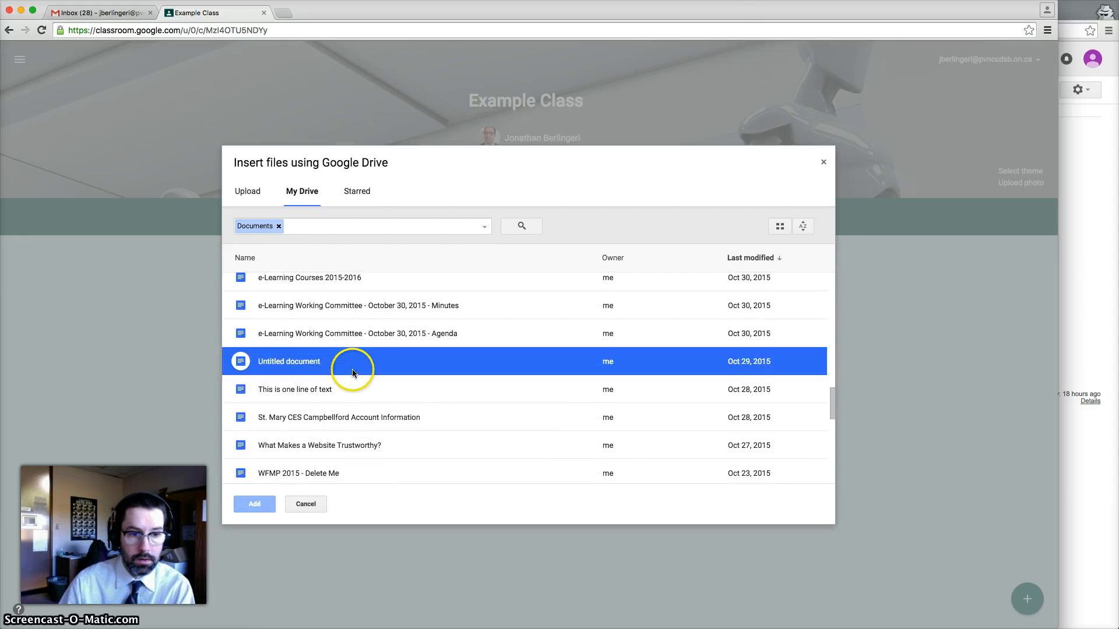
pyautogui.click(352, 373)
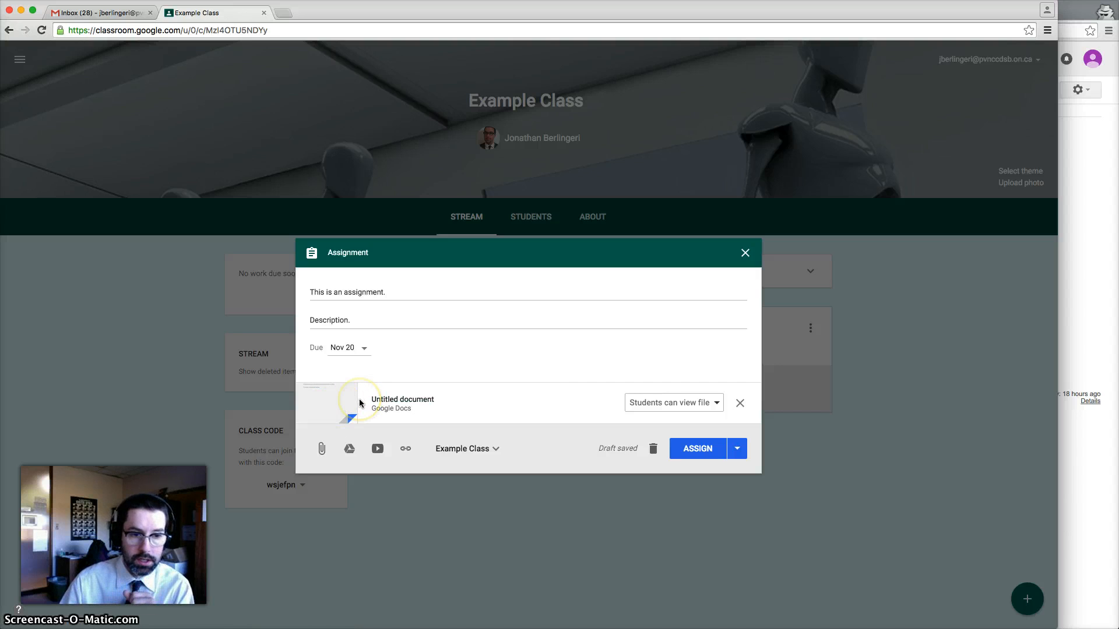
# Set the document to 'Make a copy for each student' and assign the assignment
pyautogui.click(715, 406)
pyautogui.click(690, 443)
pyautogui.click(725, 303)
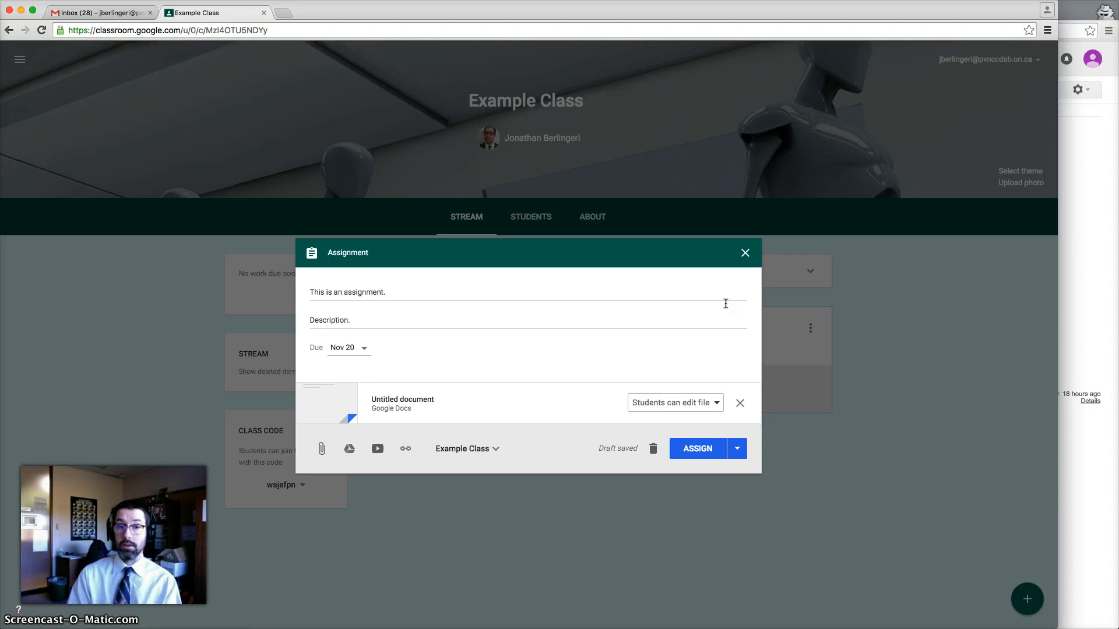
pyautogui.click(714, 402)
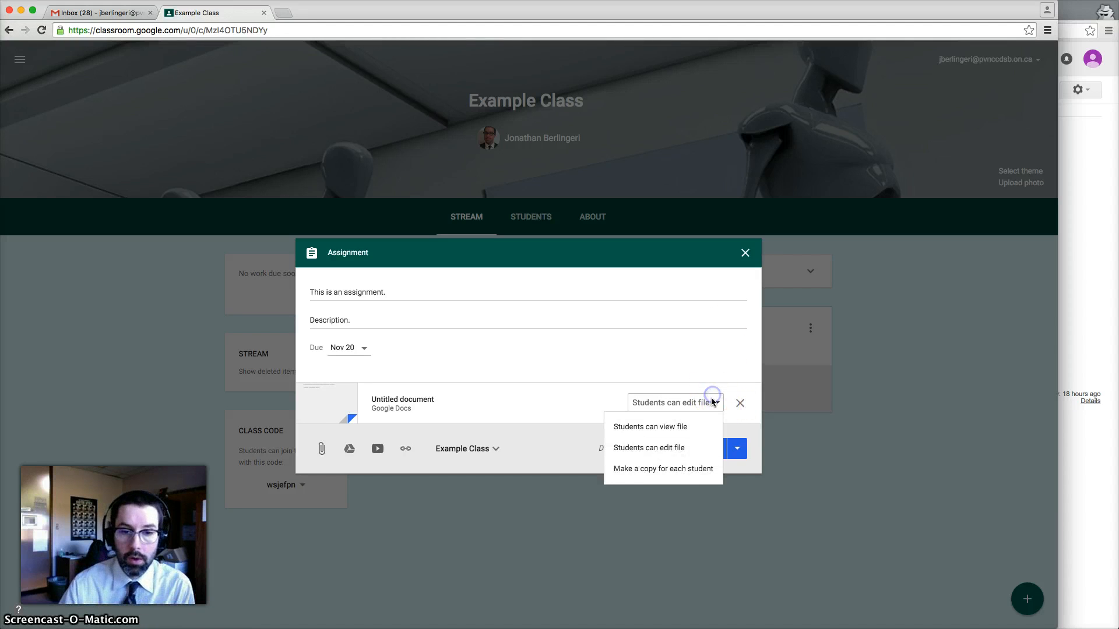
pyautogui.click(668, 470)
pyautogui.click(667, 325)
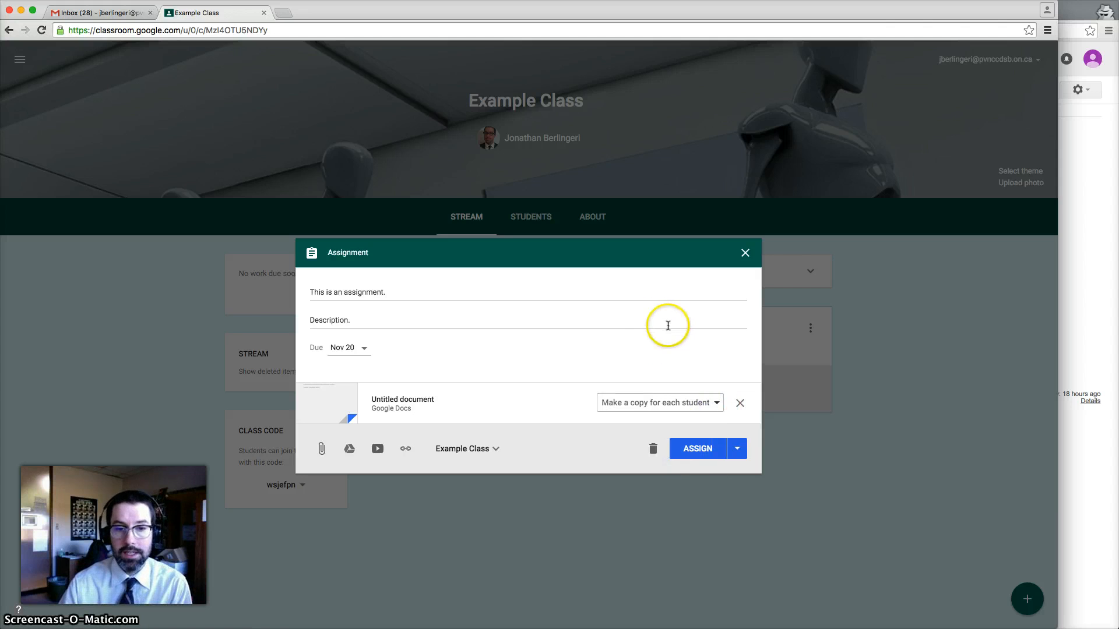
pyautogui.click(680, 390)
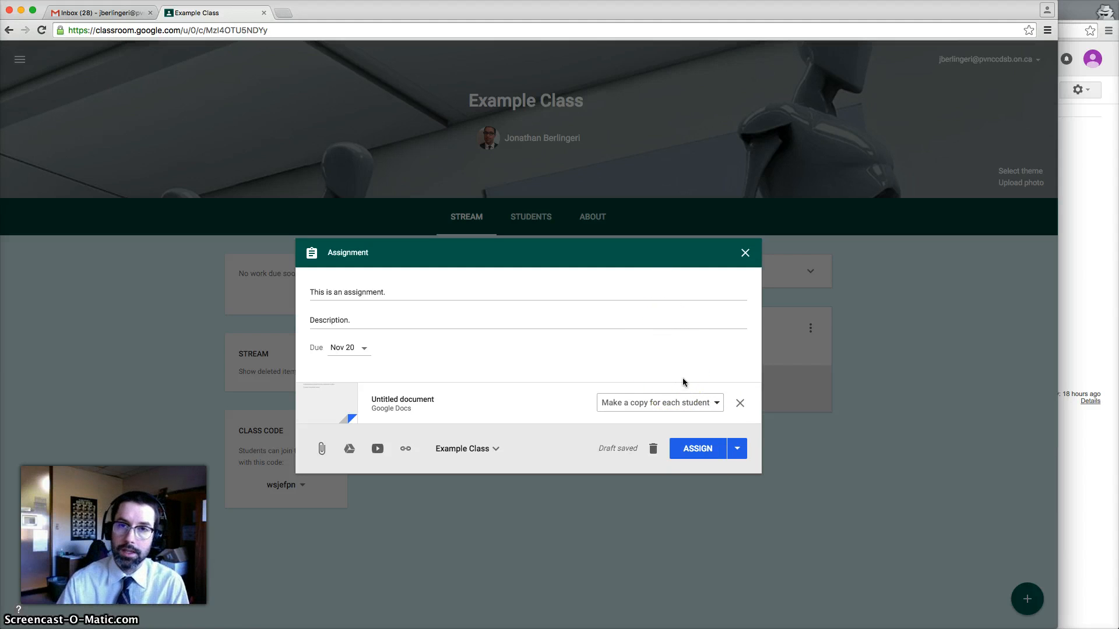
pyautogui.click(693, 452)
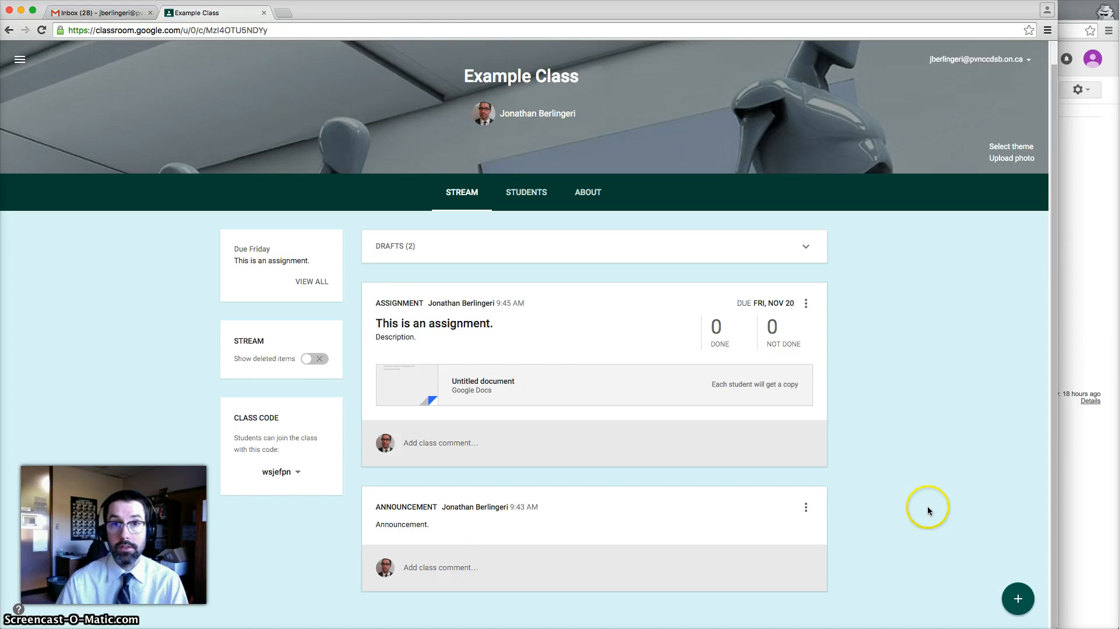
pyautogui.moveTo(1013, 595)
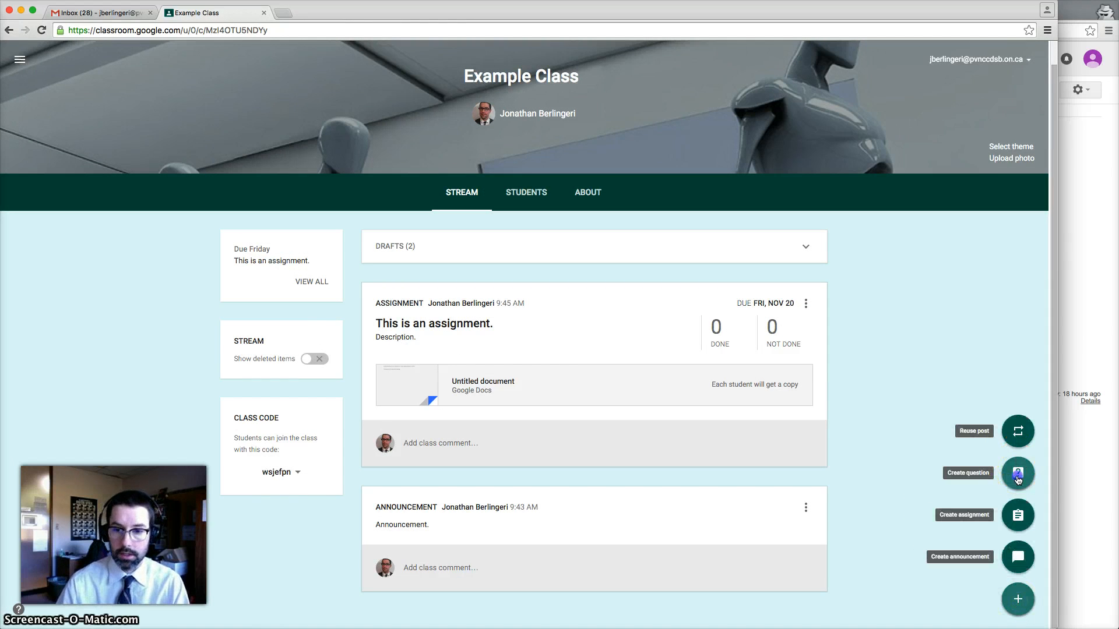
pyautogui.click(1017, 475)
# Post the question 'Question.' due Nov 18, with 'See and reply' to classmates enabled
pyautogui.click(429, 289)
pyautogui.write('Question.')
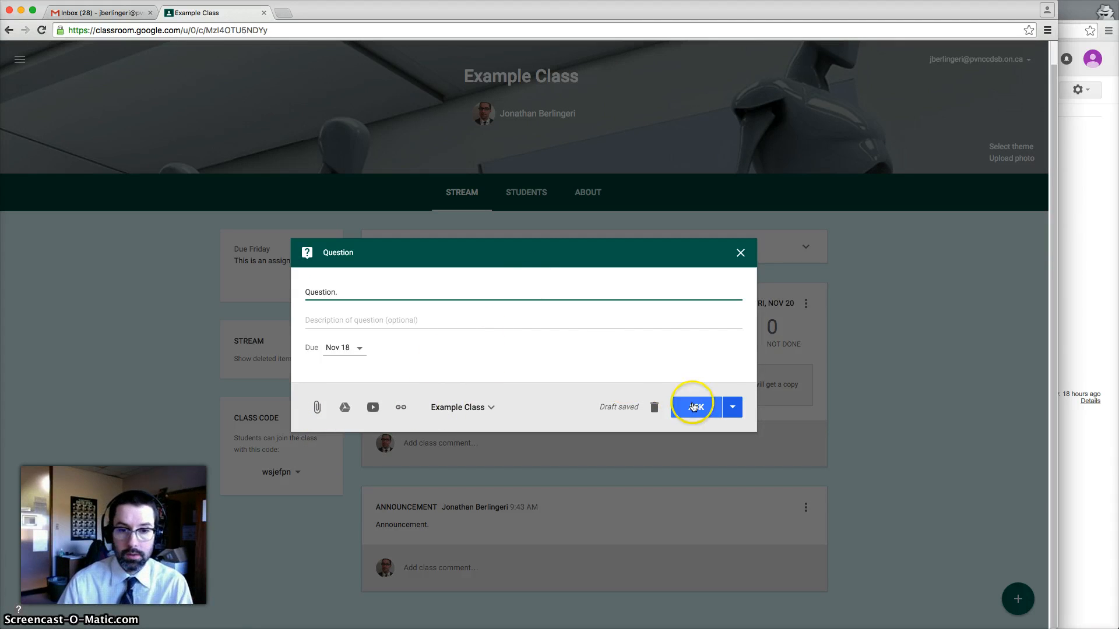
pyautogui.click(732, 407)
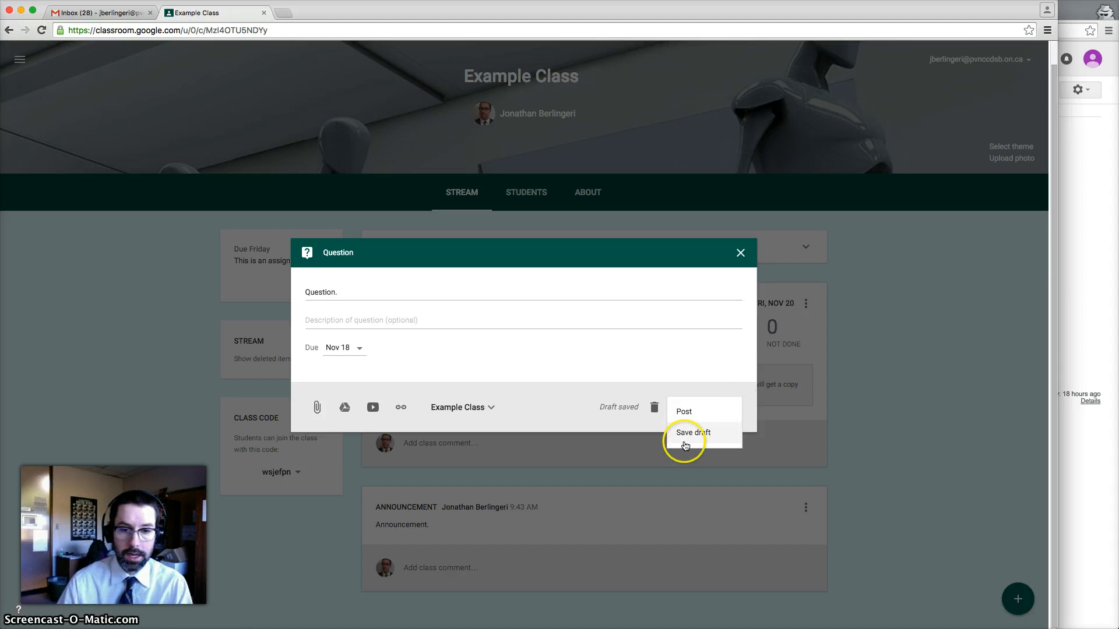
pyautogui.click(693, 411)
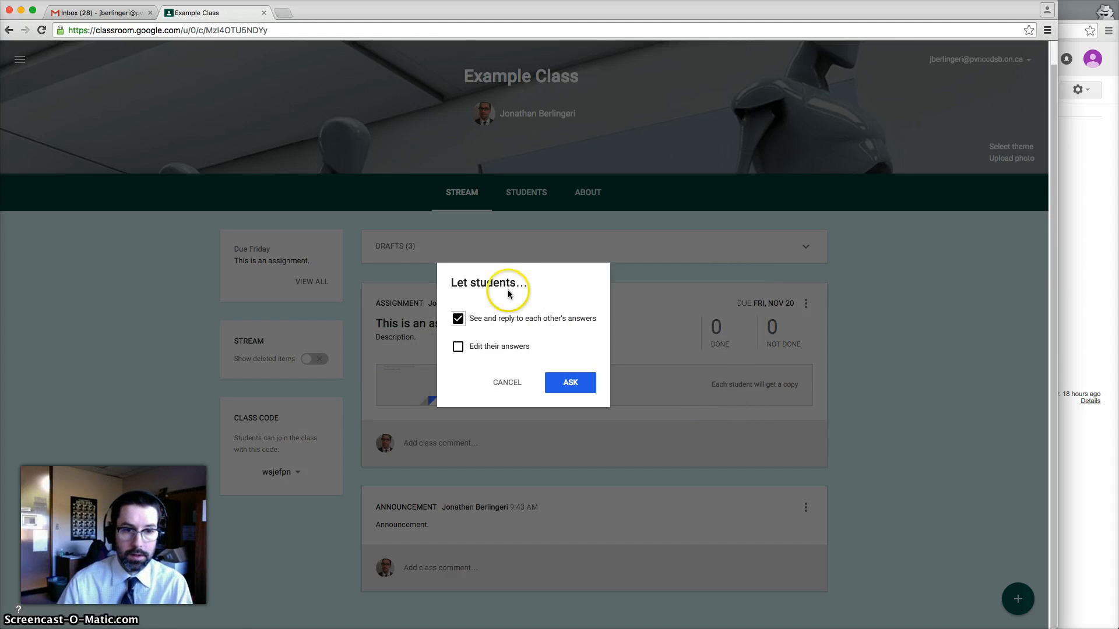
pyautogui.click(476, 319)
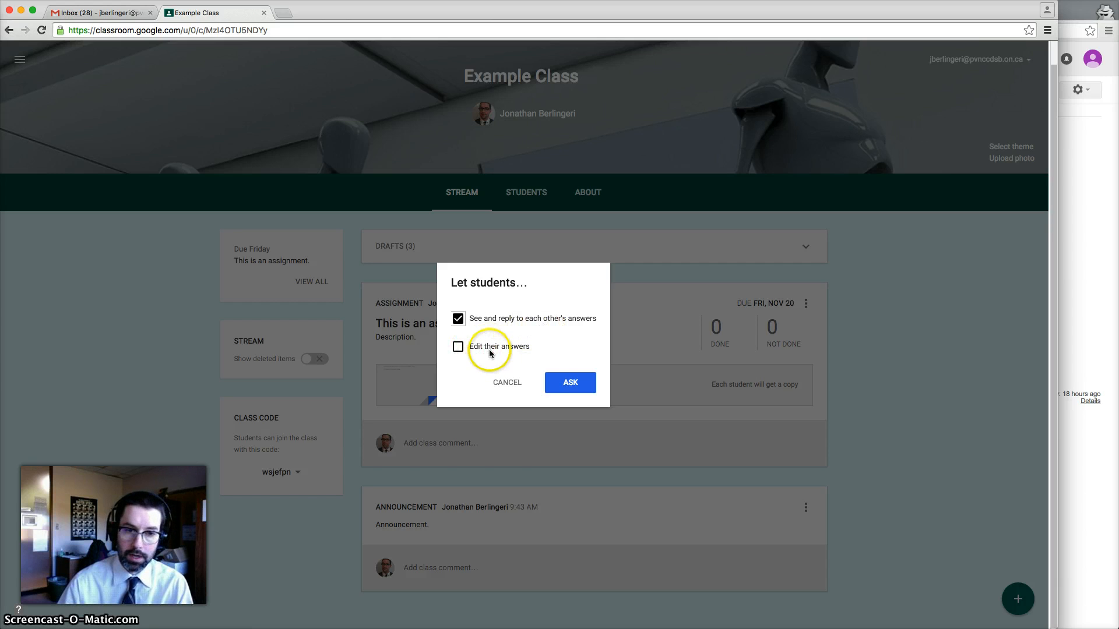
pyautogui.click(579, 385)
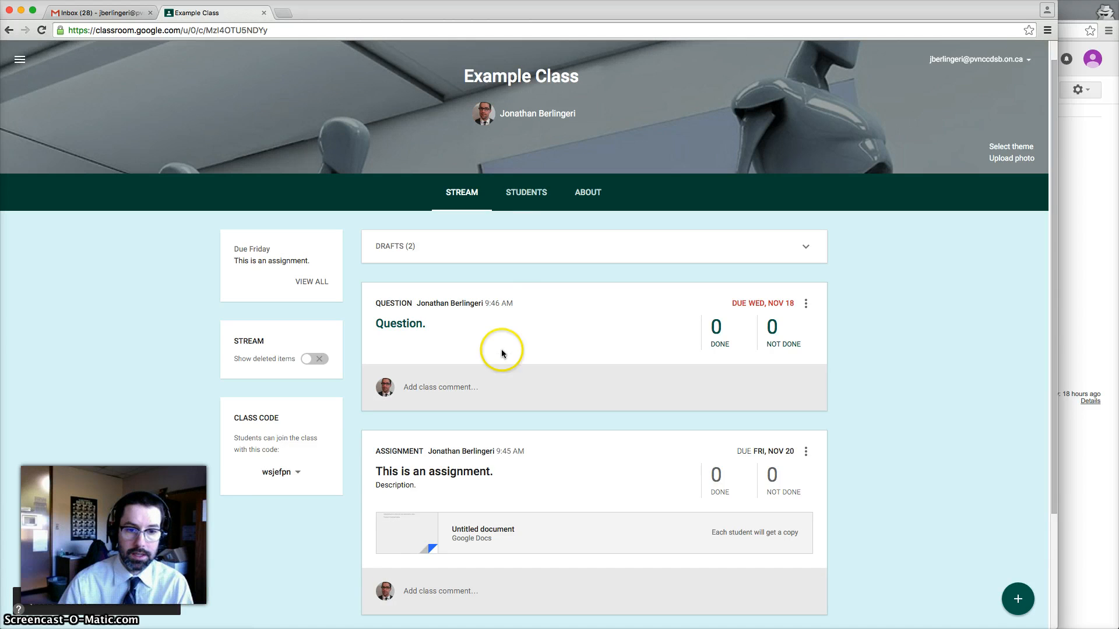
pyautogui.scroll(-3, 504, 370)
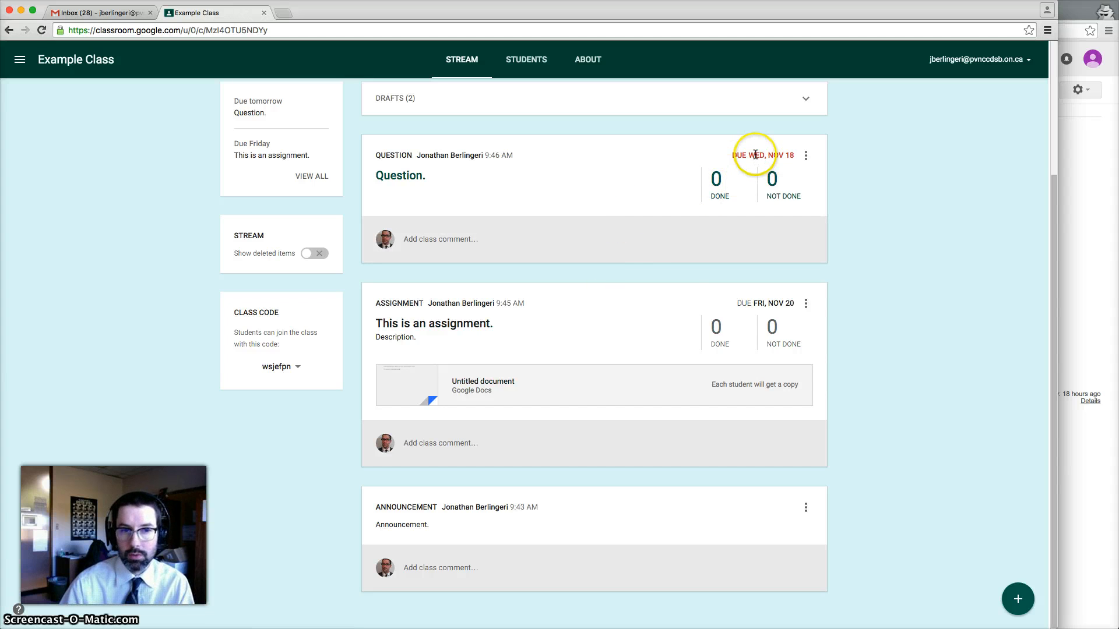
pyautogui.scroll(4, 655, 373)
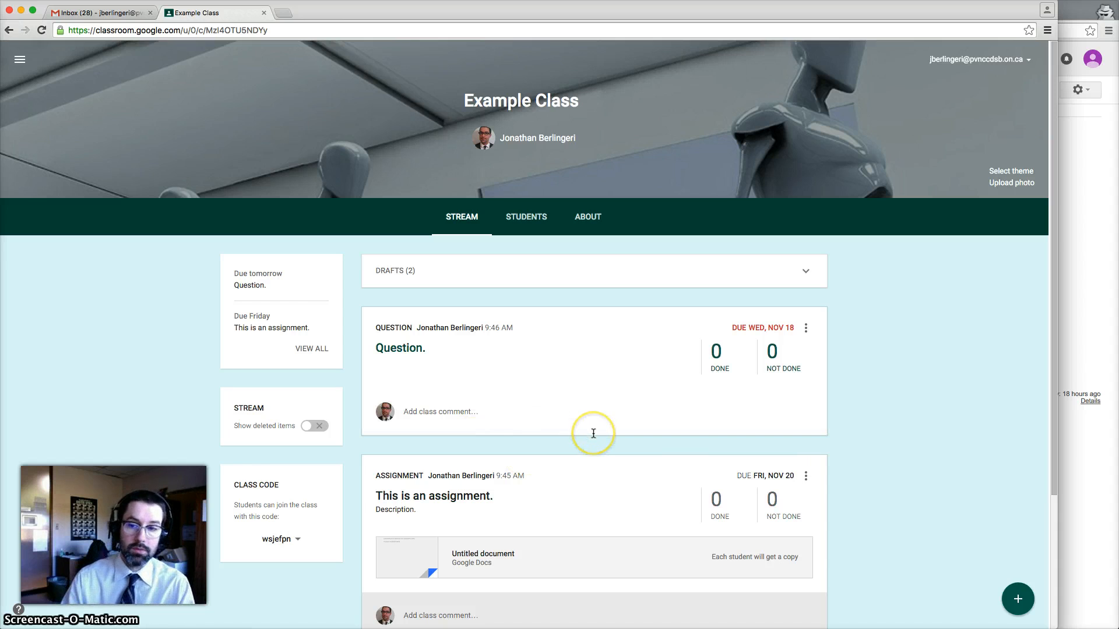
pyautogui.click(527, 216)
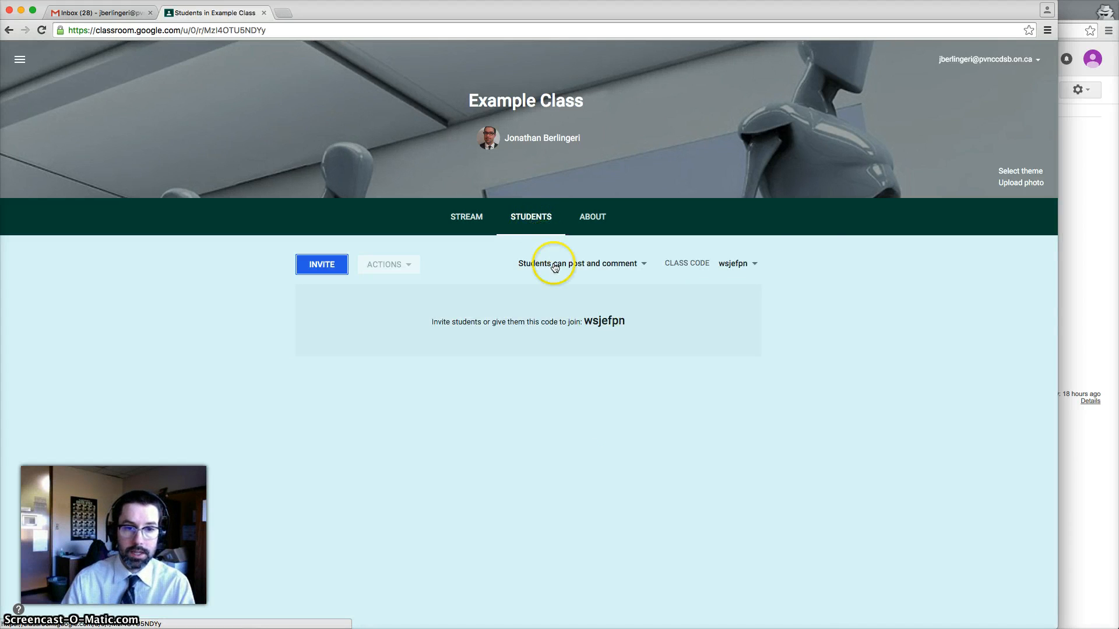
# Cancel the student invite picker without inviting anyone, then copy the class join code
pyautogui.click(326, 269)
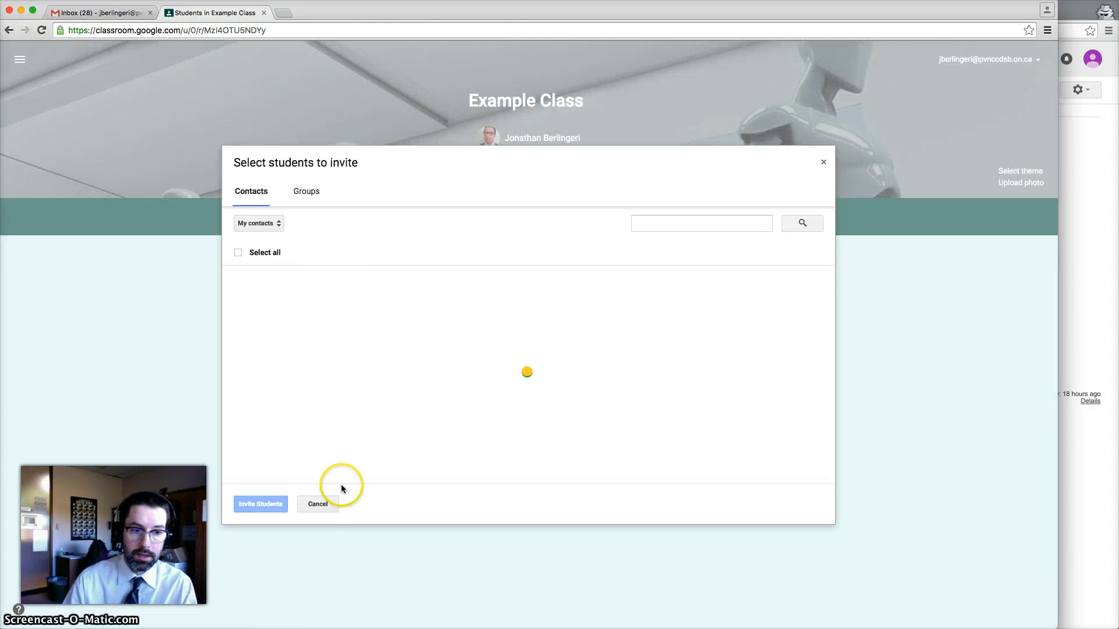
pyautogui.click(318, 505)
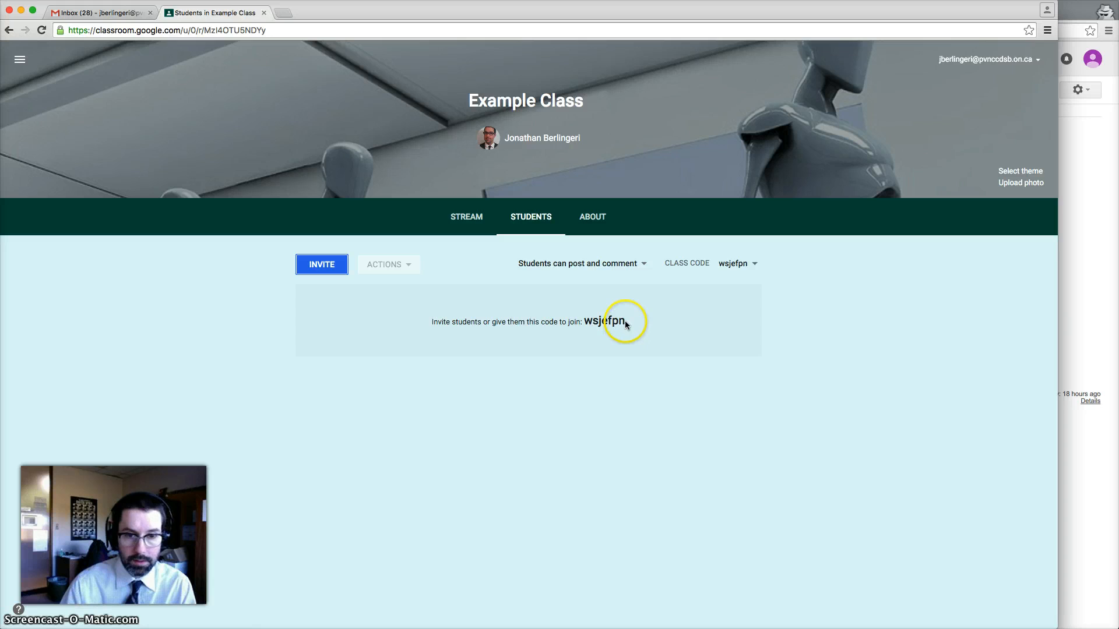
pyautogui.moveTo(625, 323); pyautogui.dragTo(593, 320)
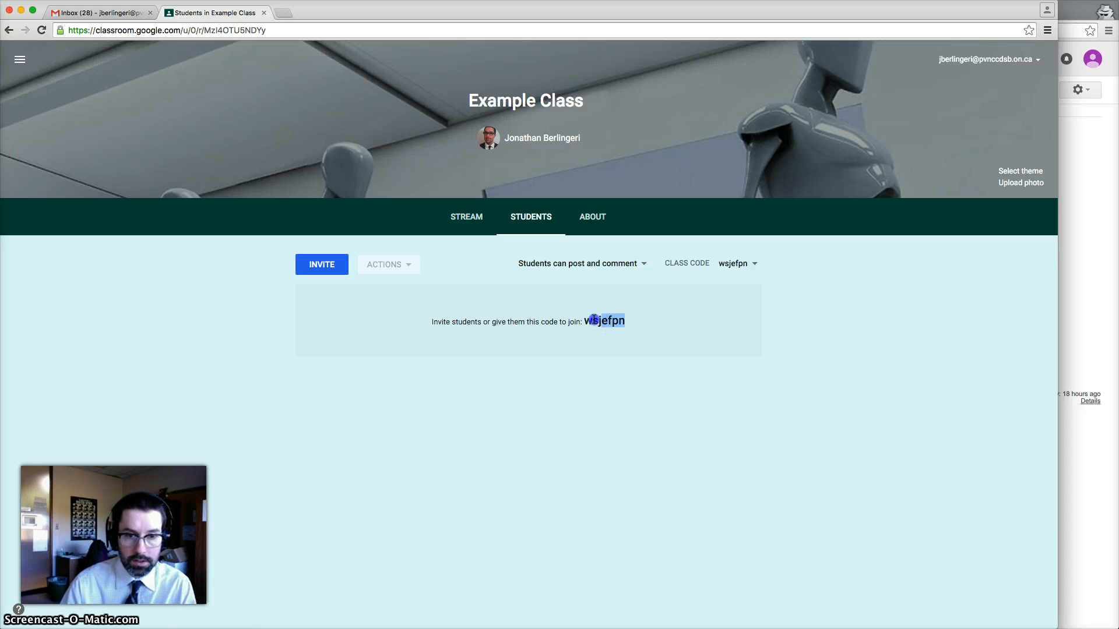
pyautogui.rightClick(589, 321)
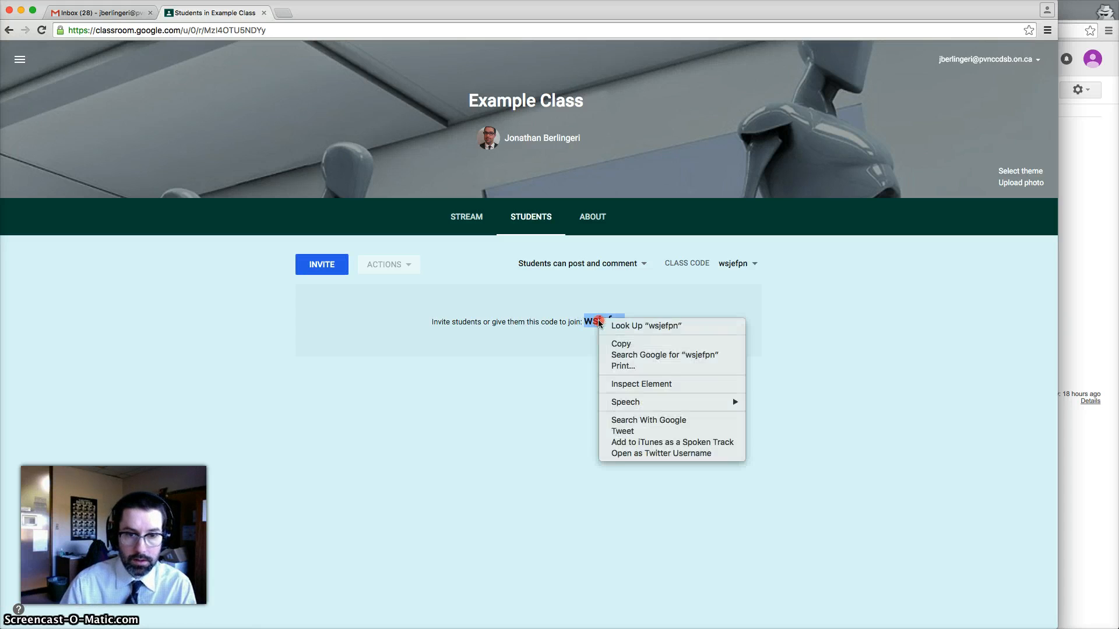
pyautogui.click(631, 345)
pyautogui.click(800, 325)
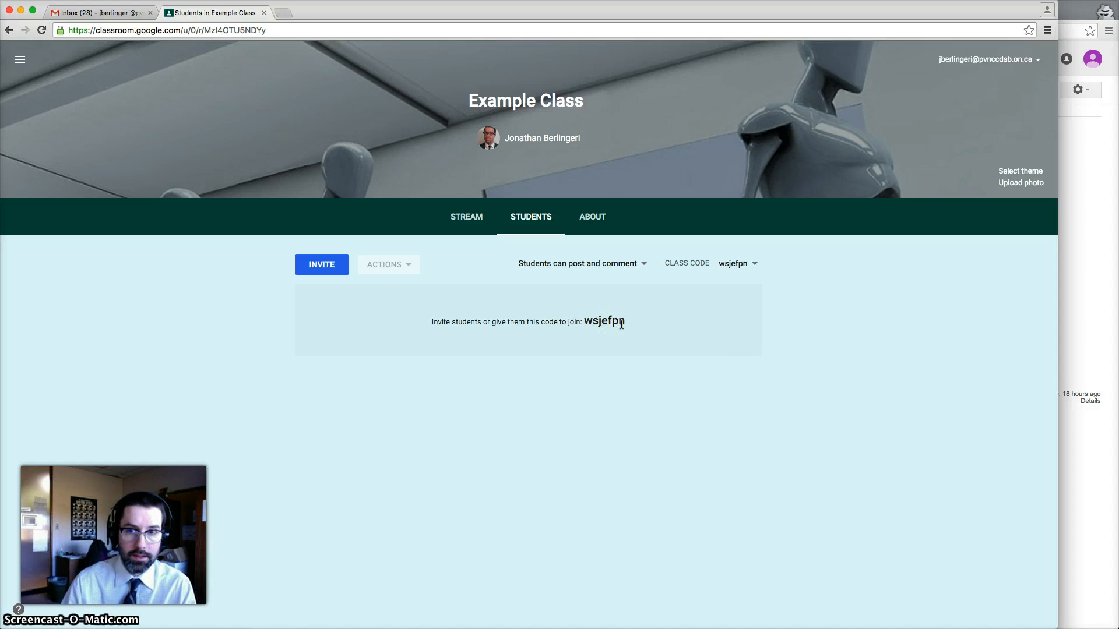
# Review the About tab and the Invite teacher option, then switch to the second Gmail inbox
pyautogui.click(597, 226)
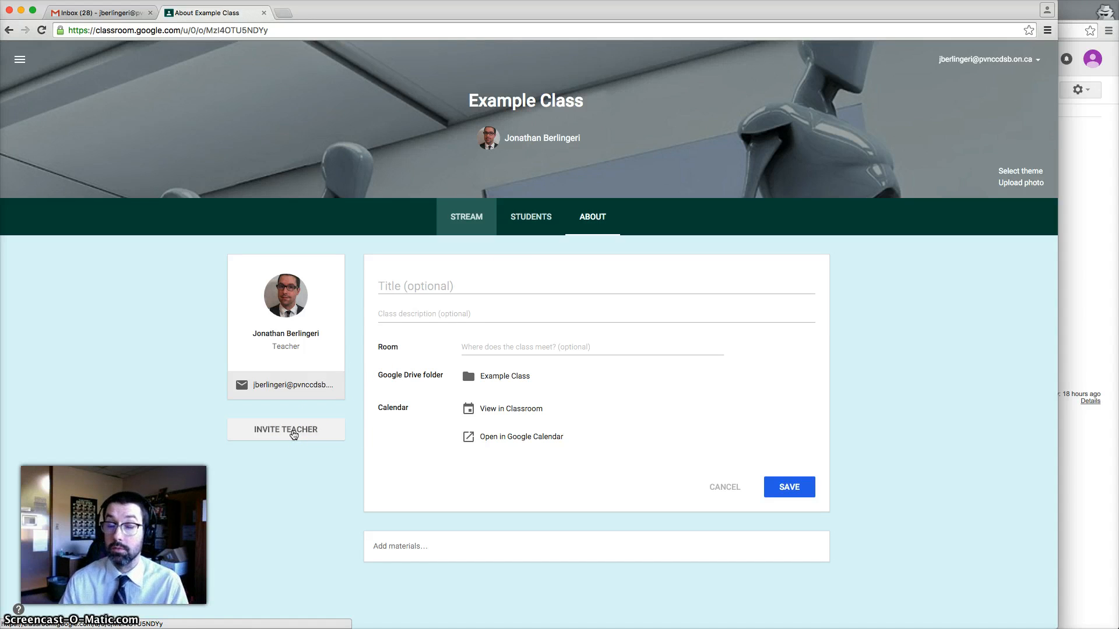
pyautogui.click(298, 434)
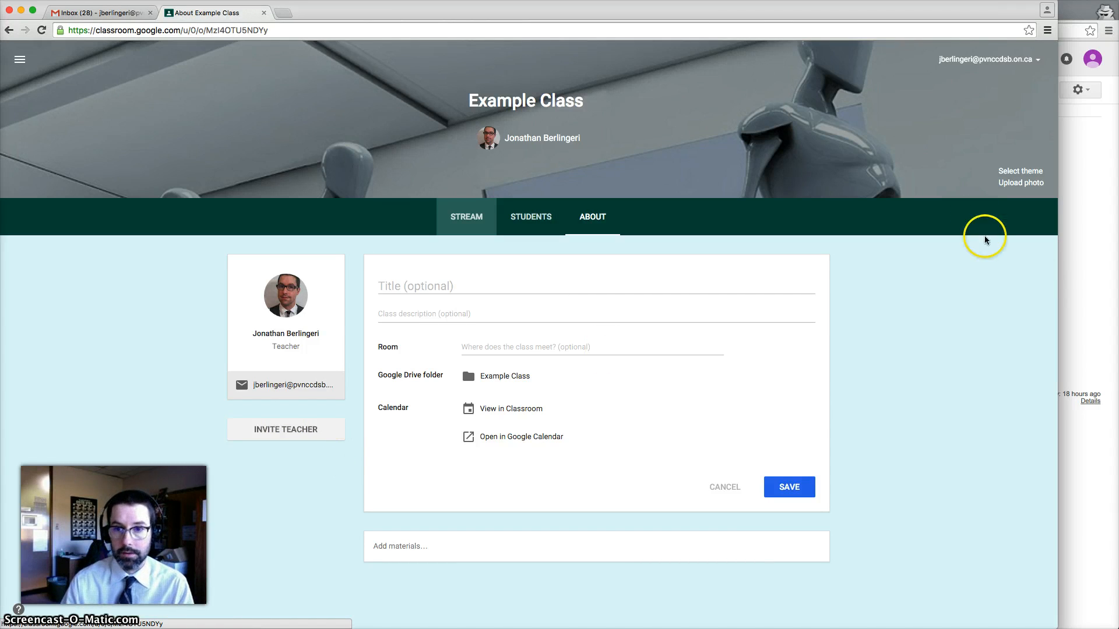
pyautogui.click(1074, 271)
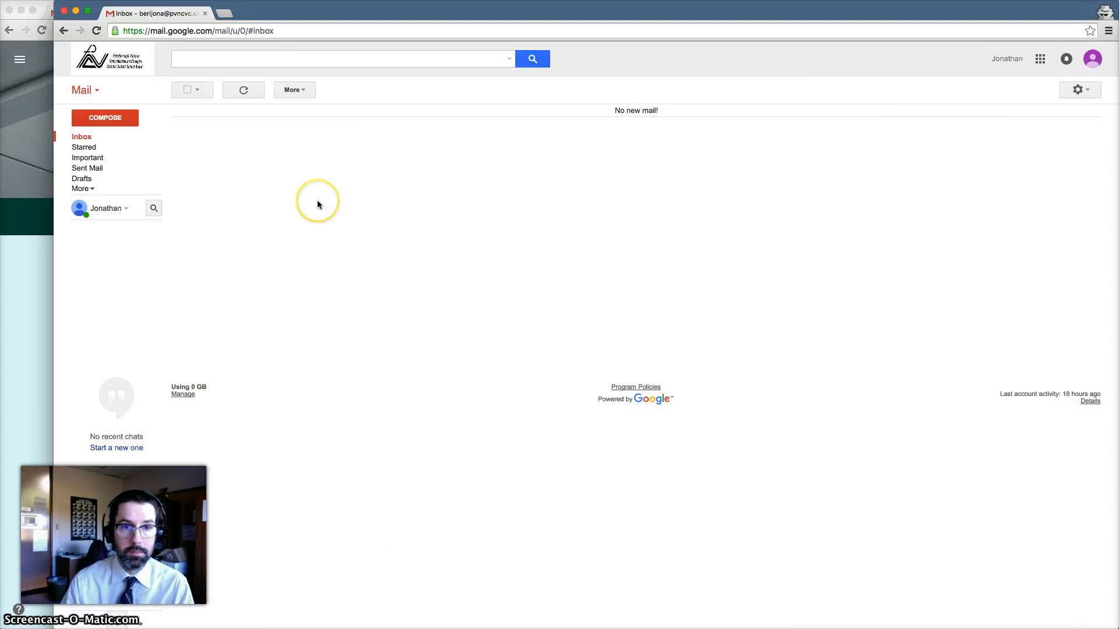
# From the second account, open Classroom and join Example Class with the pasted class code
pyautogui.click(1040, 58)
pyautogui.click(1007, 353)
pyautogui.click(1005, 311)
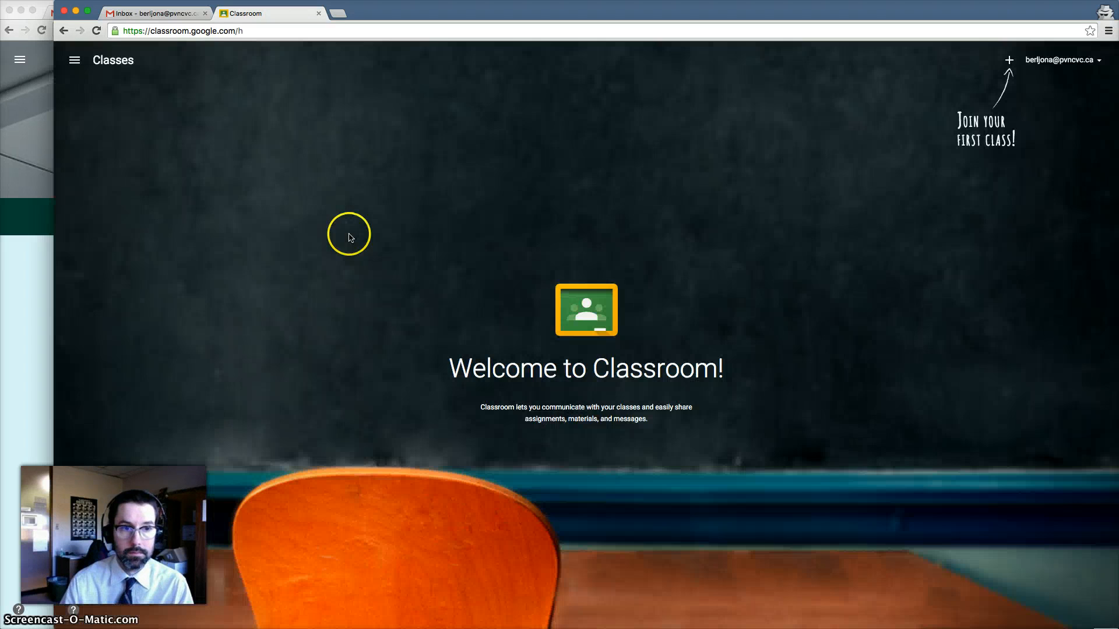
pyautogui.click(1009, 62)
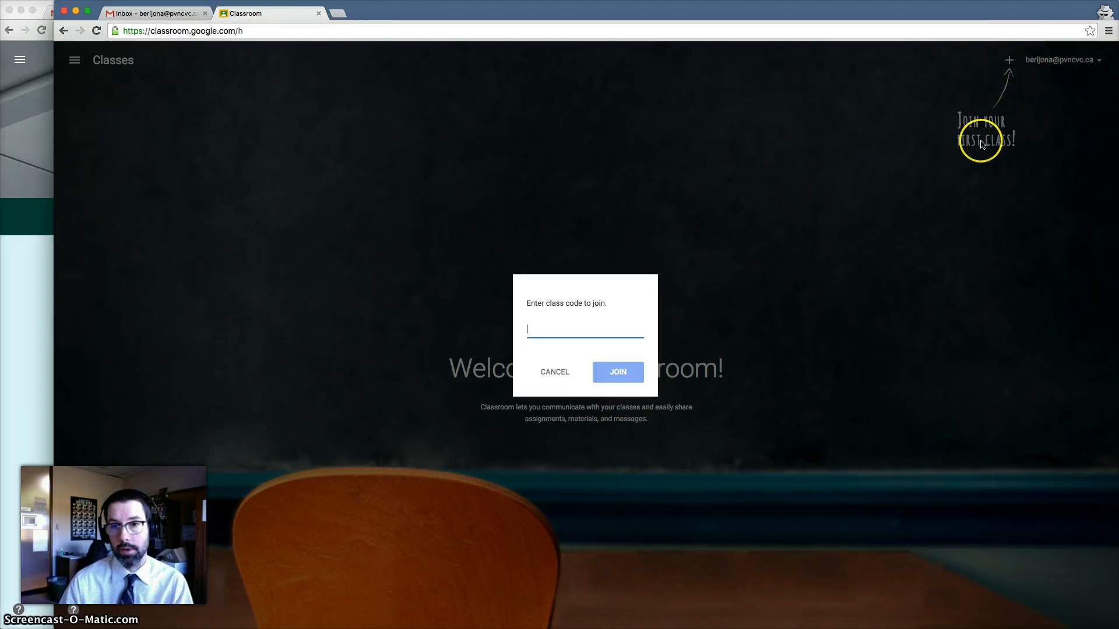
pyautogui.rightClick(538, 335)
pyautogui.click(560, 386)
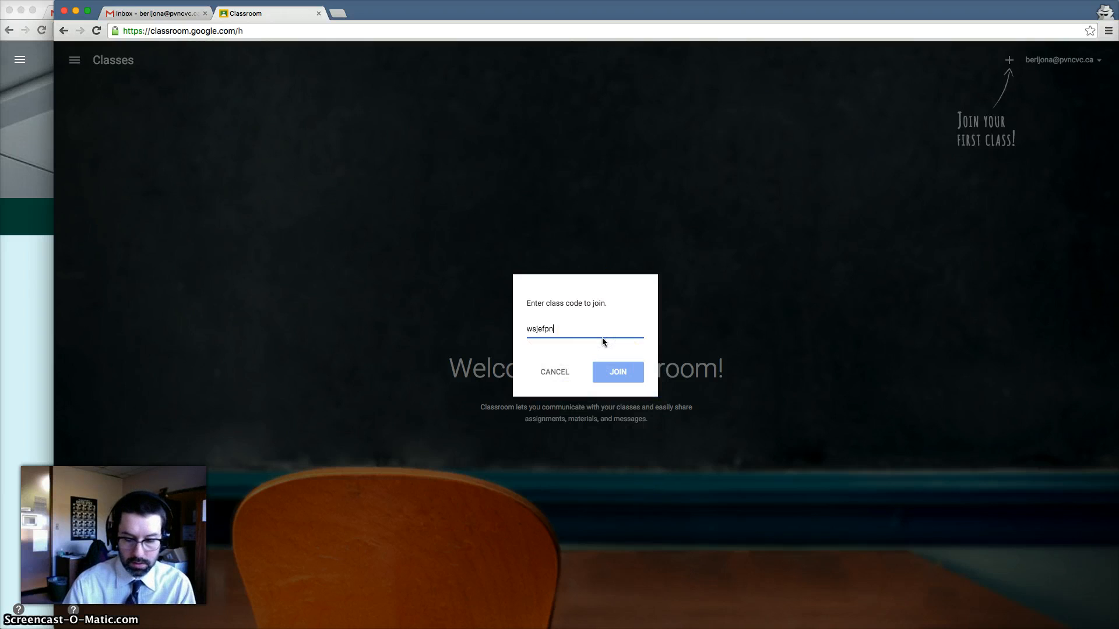
pyautogui.click(619, 372)
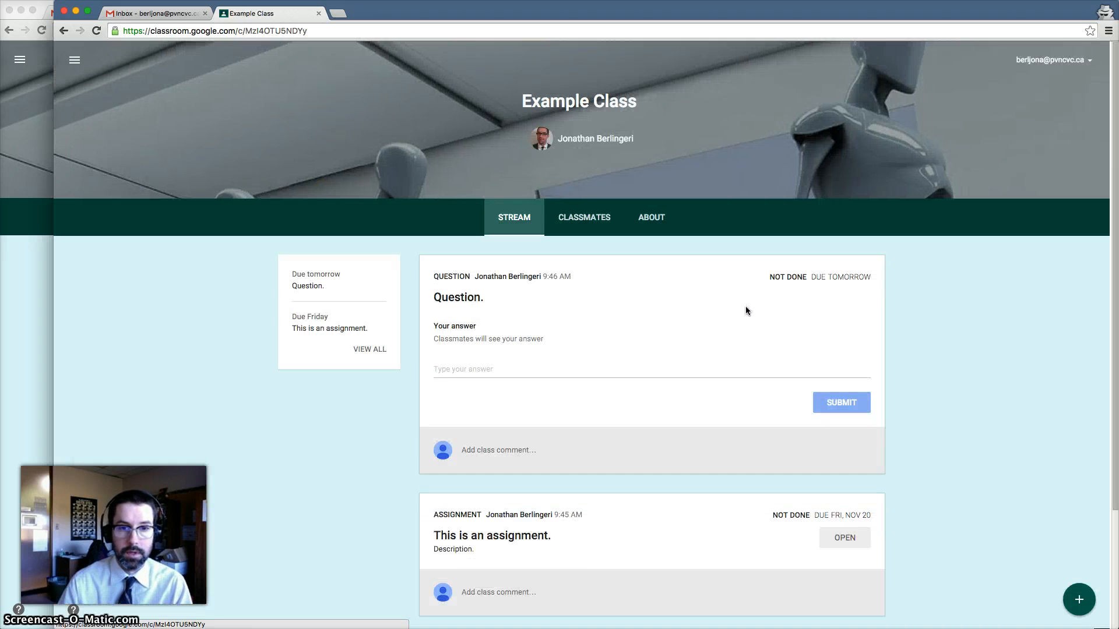
pyautogui.click(758, 365)
# As the student, submit 'Answer.' to the Question and confirm the submission
pyautogui.scroll(-2, 761, 365)
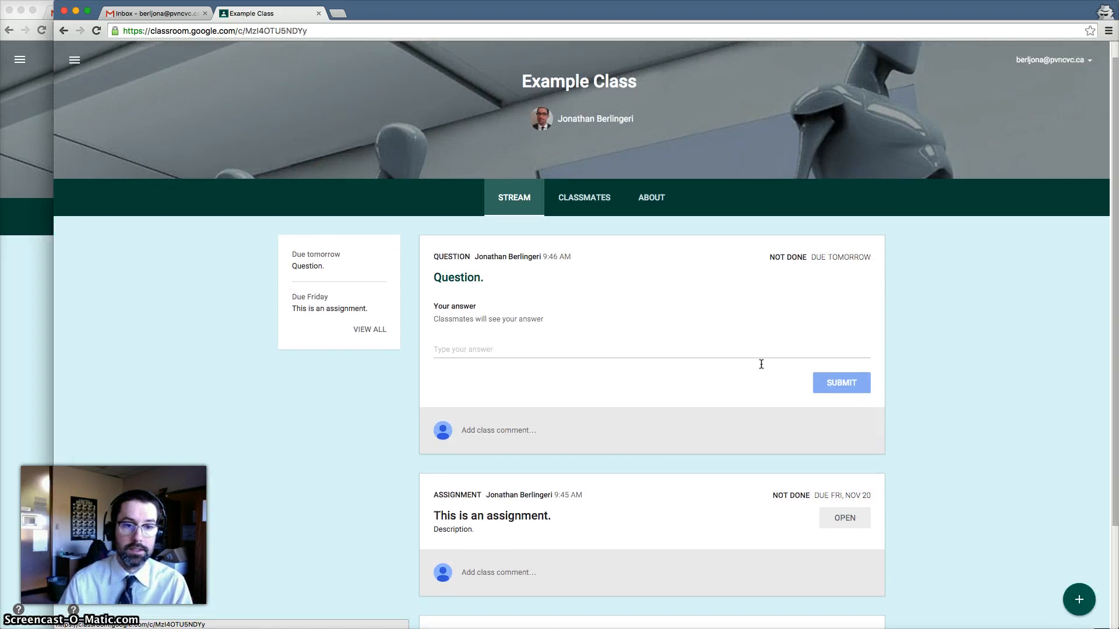
pyautogui.scroll(-4, 761, 364)
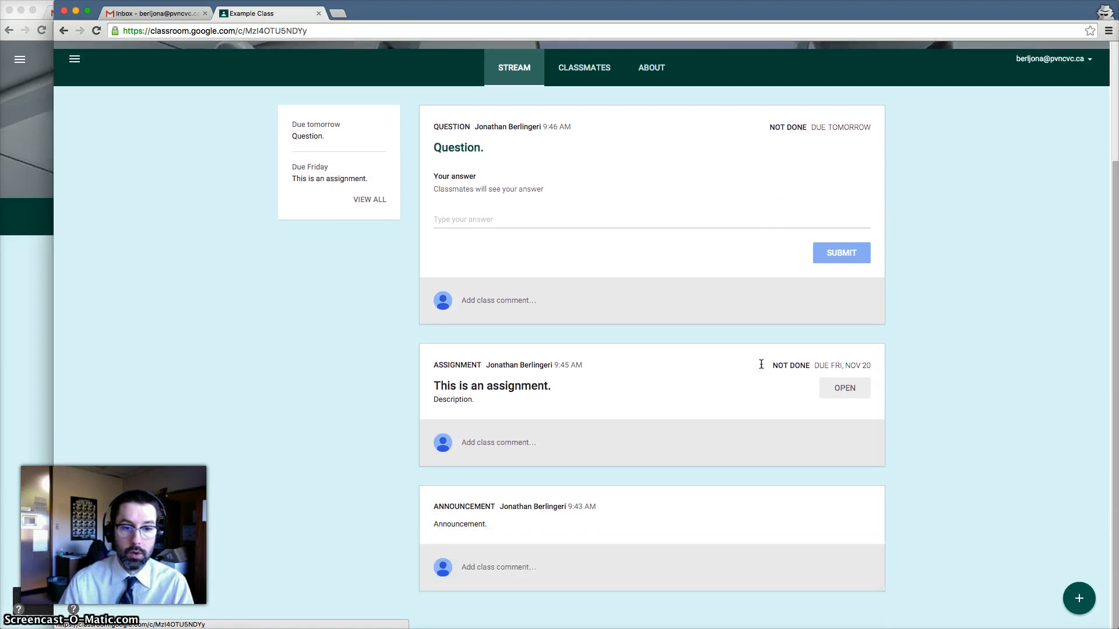
pyautogui.scroll(5, 761, 364)
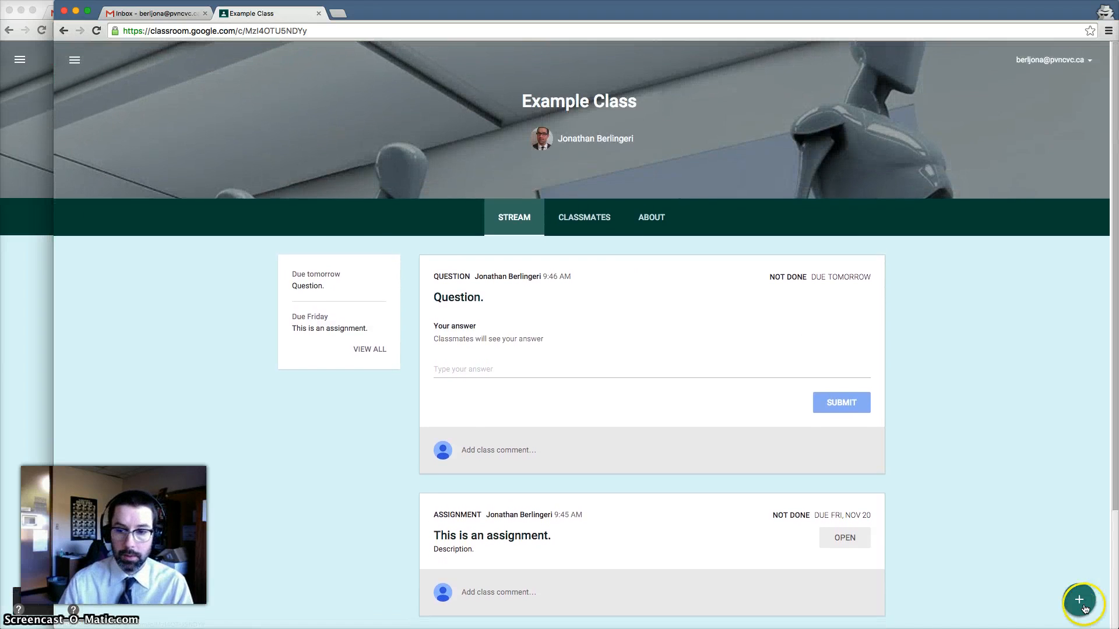
pyautogui.moveTo(1085, 609)
pyautogui.click(1079, 559)
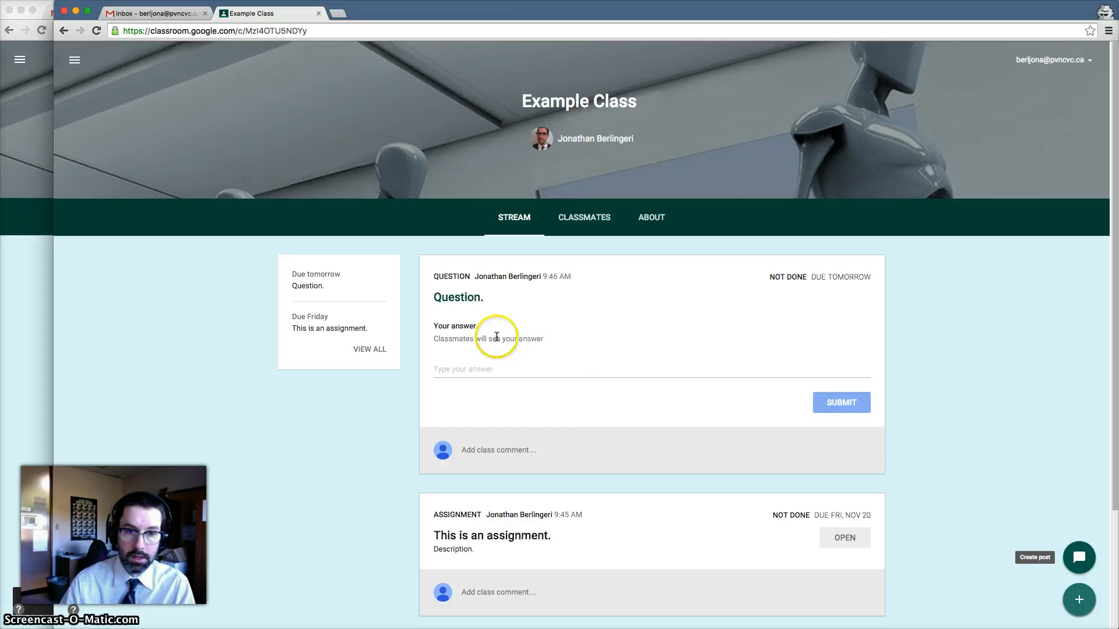
pyautogui.click(478, 372)
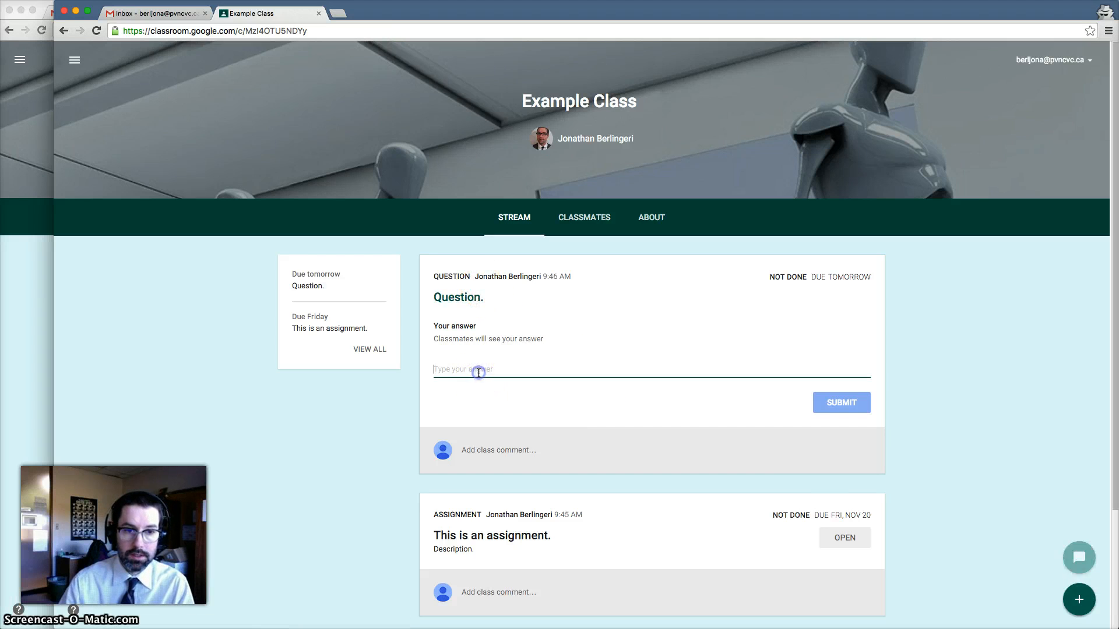
pyautogui.write('Answer.')
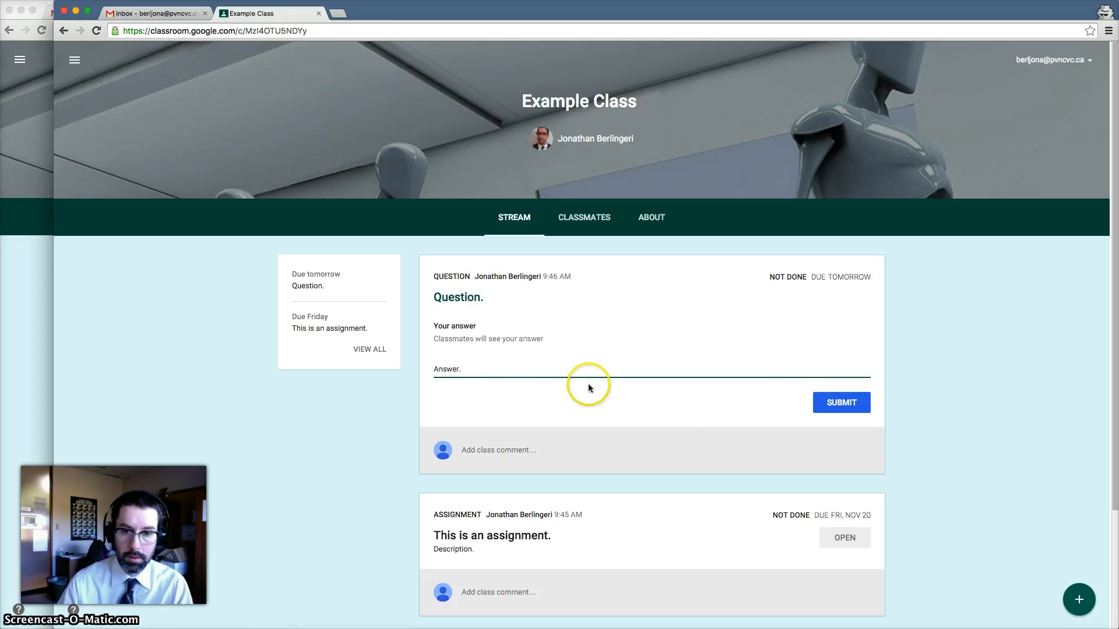
pyautogui.click(843, 402)
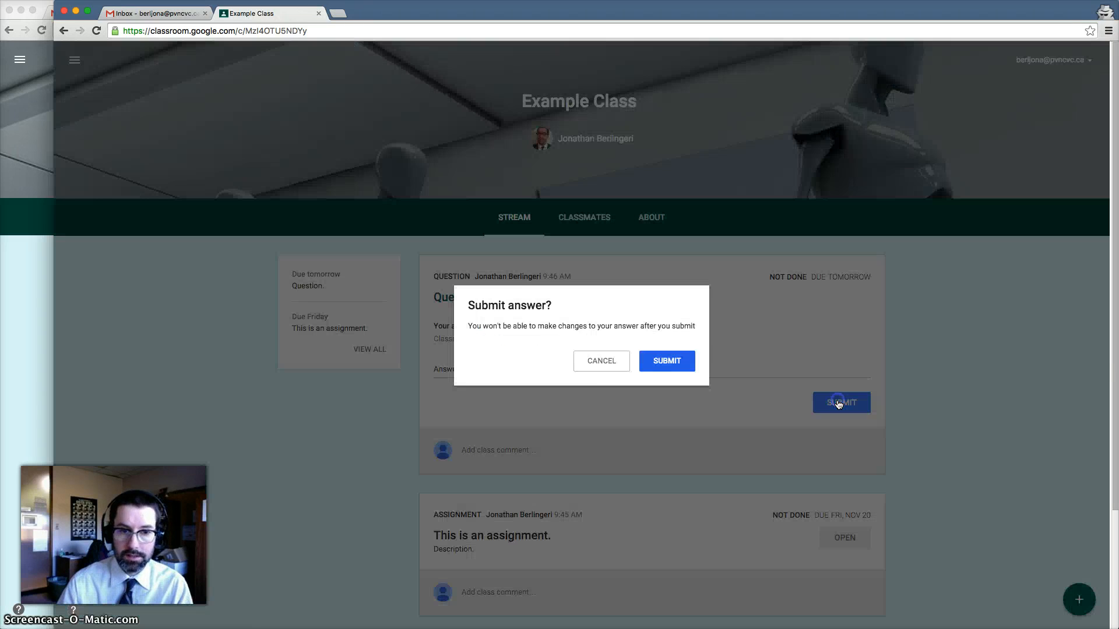
pyautogui.click(671, 359)
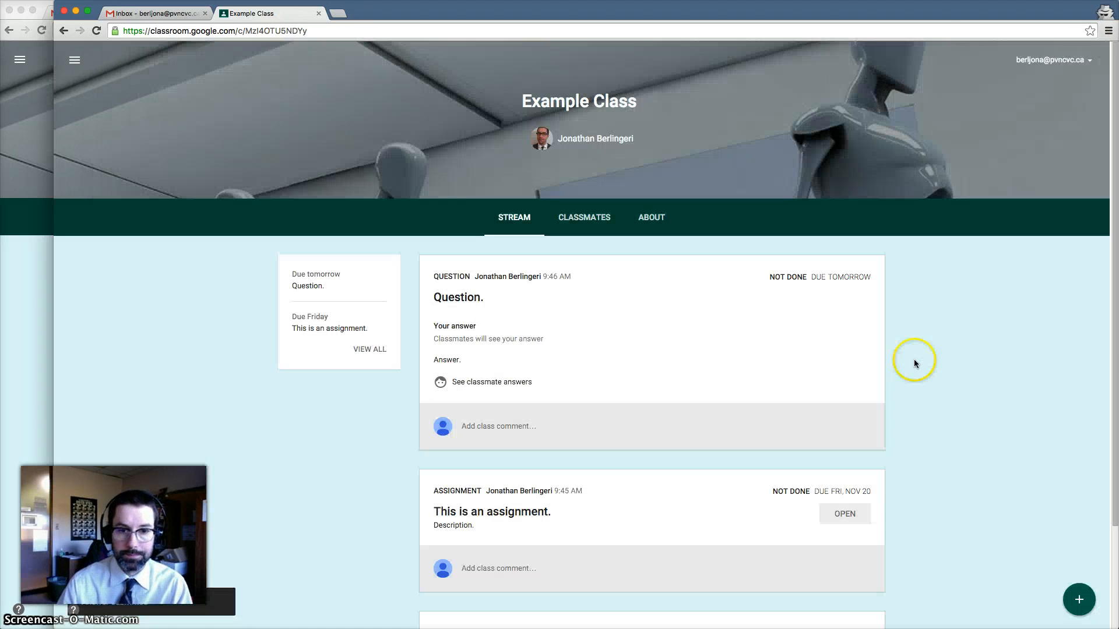
pyautogui.scroll(-3, 915, 350)
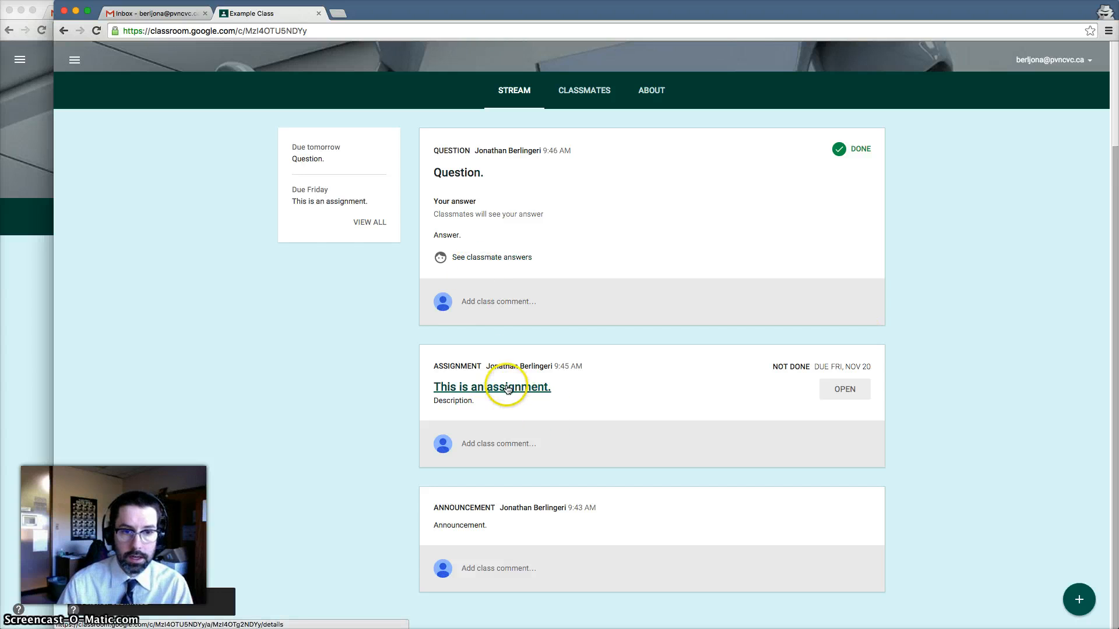
# Open the assignment card's details and its attached Untitled document in Google Docs
pyautogui.click(856, 388)
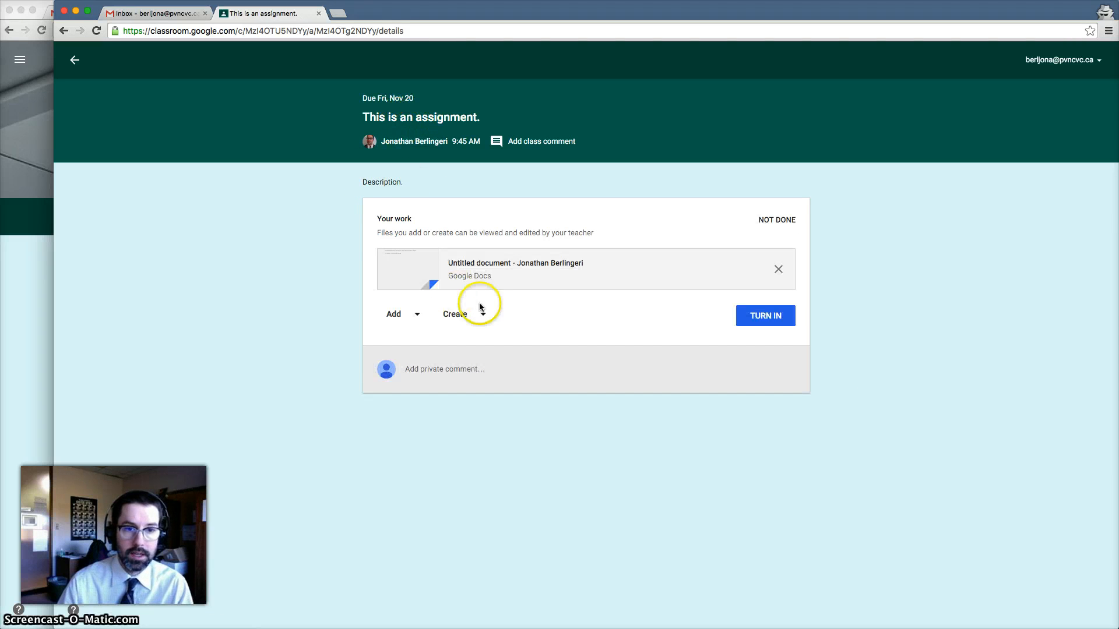
pyautogui.click(469, 270)
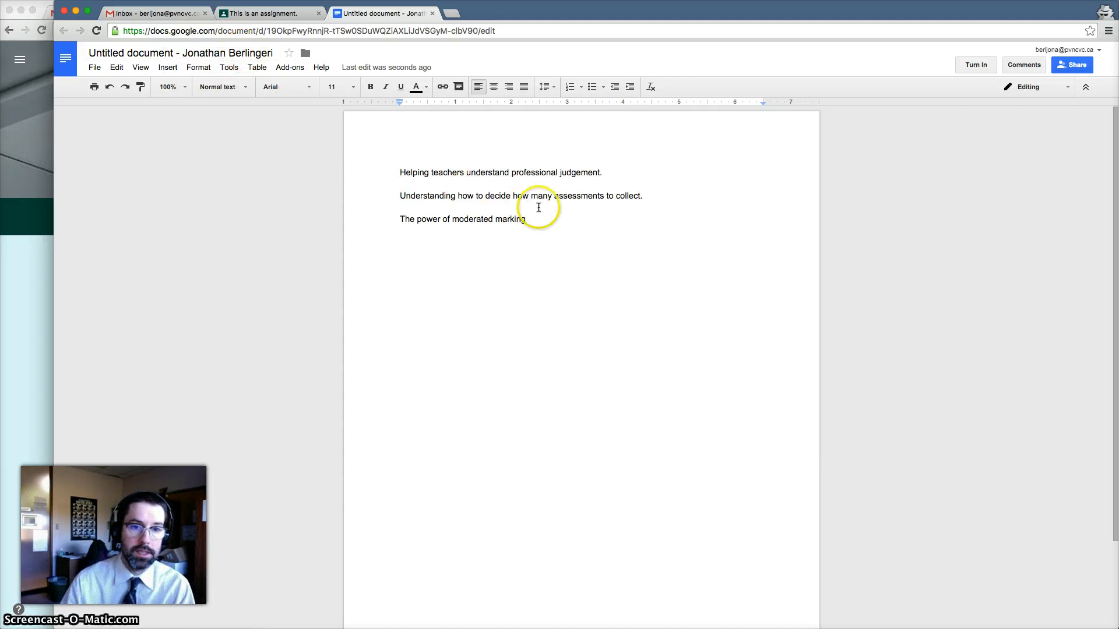
# Add a period after 'marking' on the third line, then a new line 'Do my work here.'
pyautogui.click(536, 219)
pyautogui.write('.')
pyautogui.press('Return')
pyautogui.write('Do')
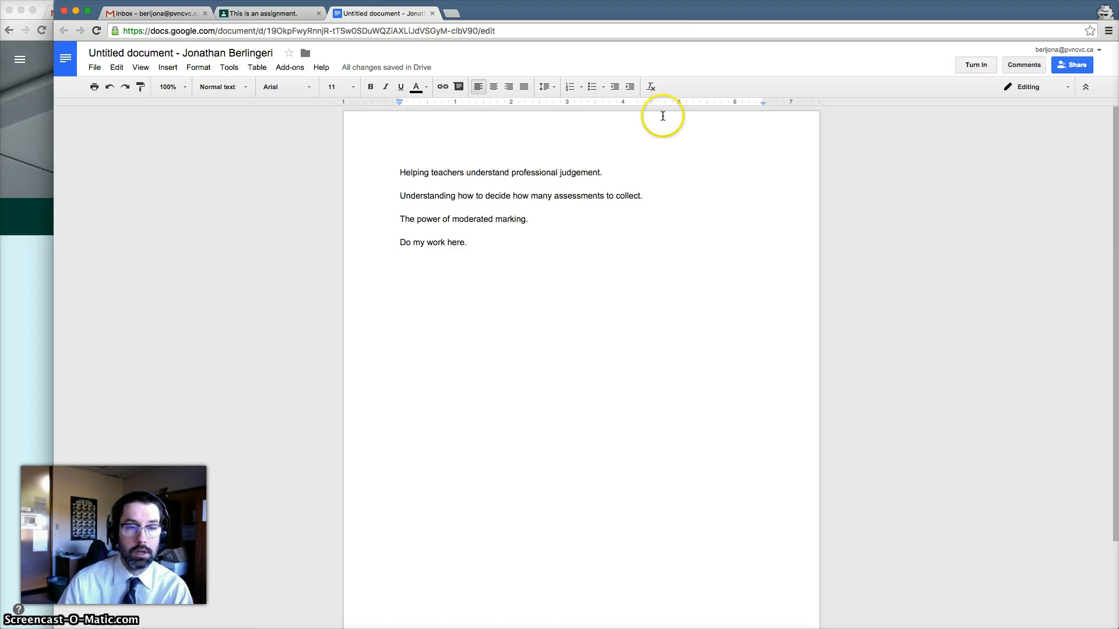
pyautogui.click(284, 13)
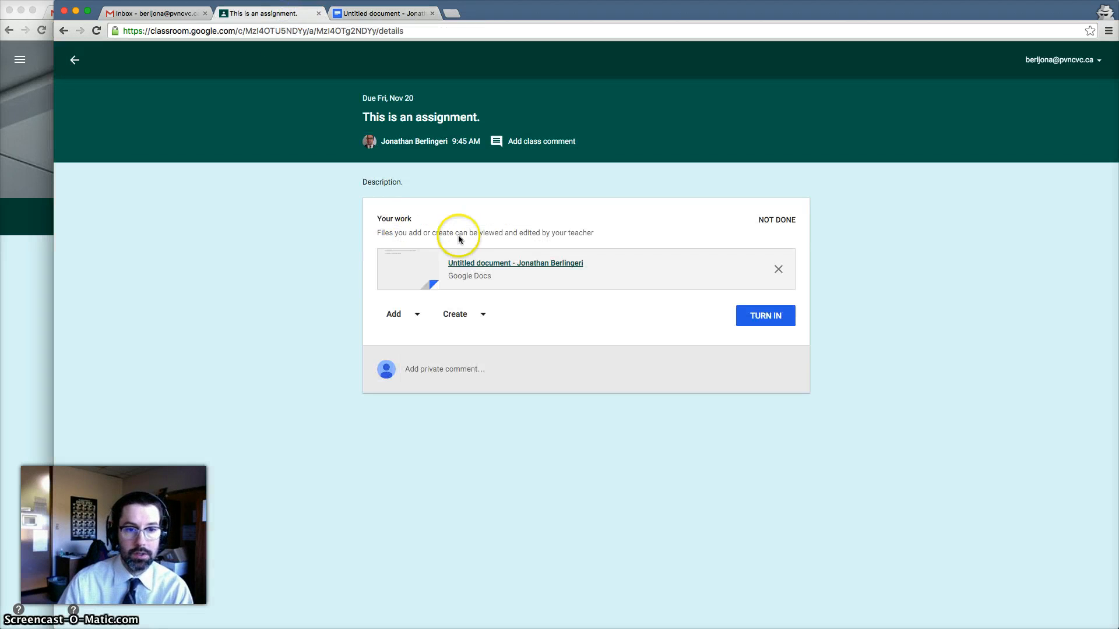
pyautogui.click(416, 315)
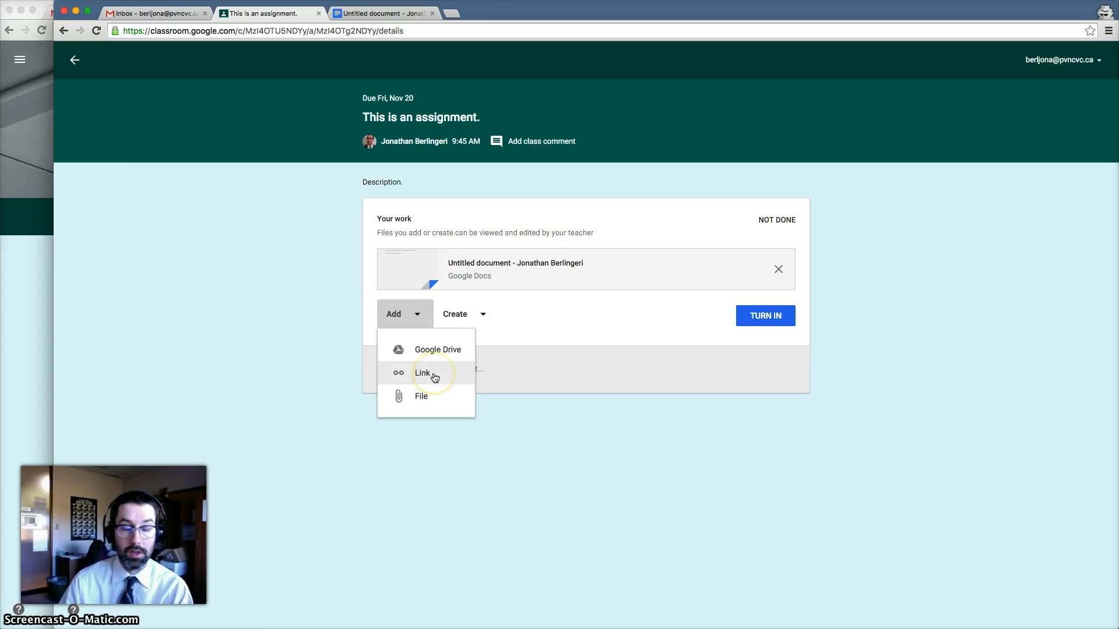
pyautogui.click(481, 315)
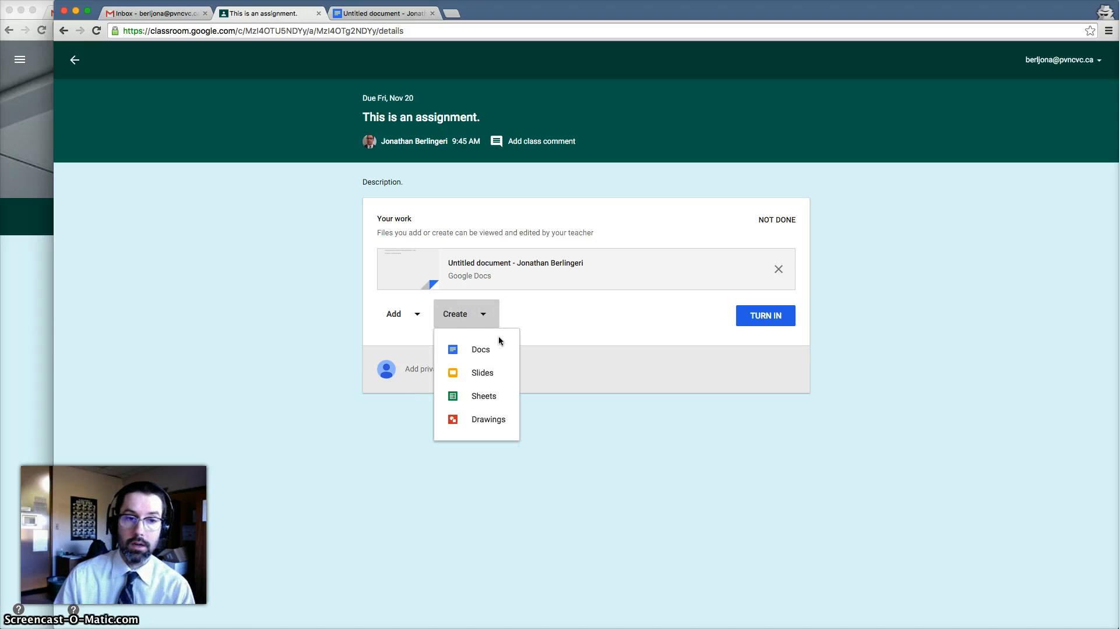
pyautogui.click(529, 340)
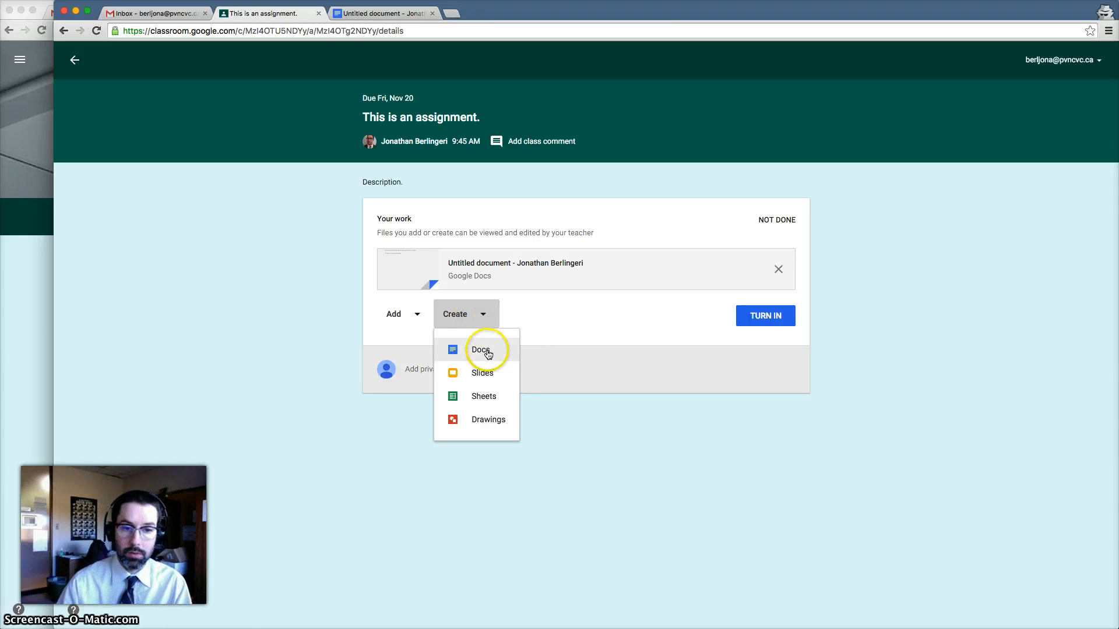
pyautogui.click(552, 316)
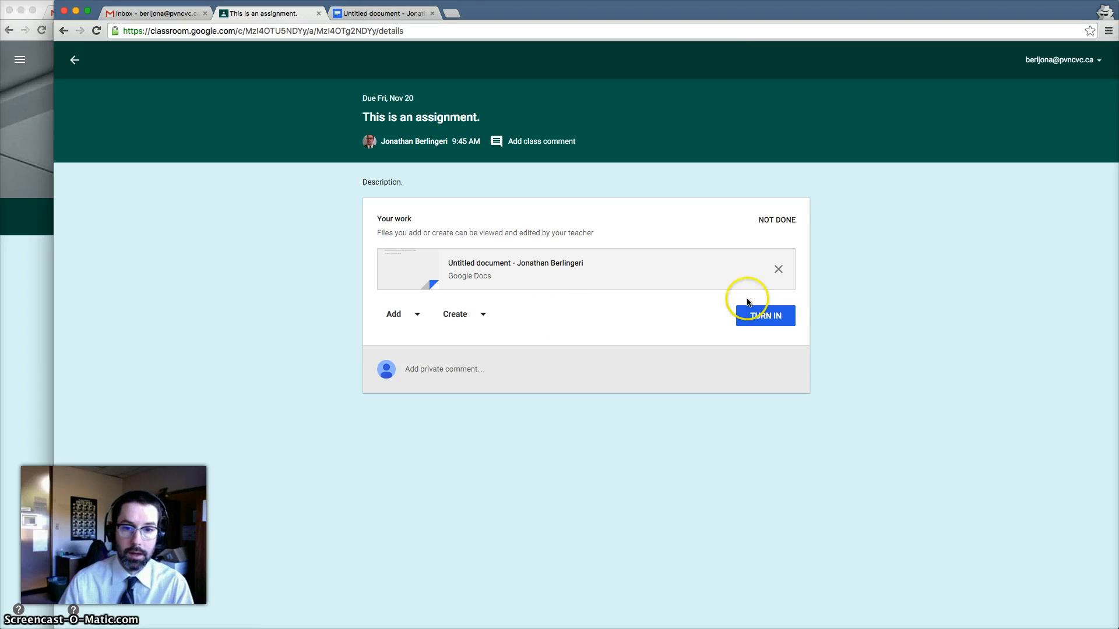
pyautogui.click(408, 13)
pyautogui.click(958, 66)
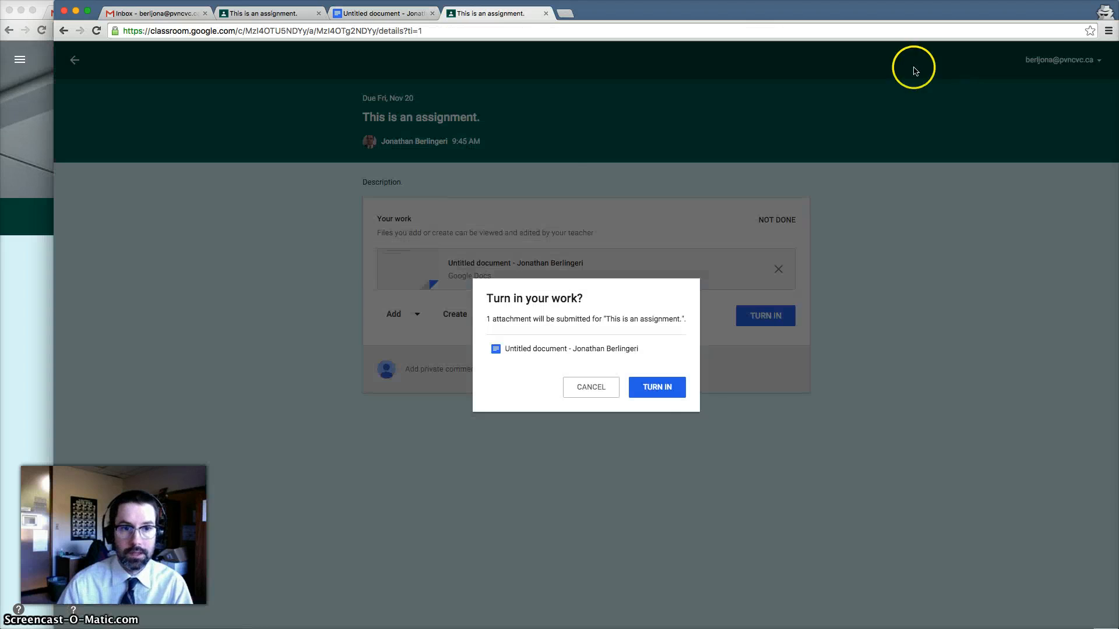
# Confirm turning in the assignment, then go back to the student's document tab
pyautogui.click(653, 399)
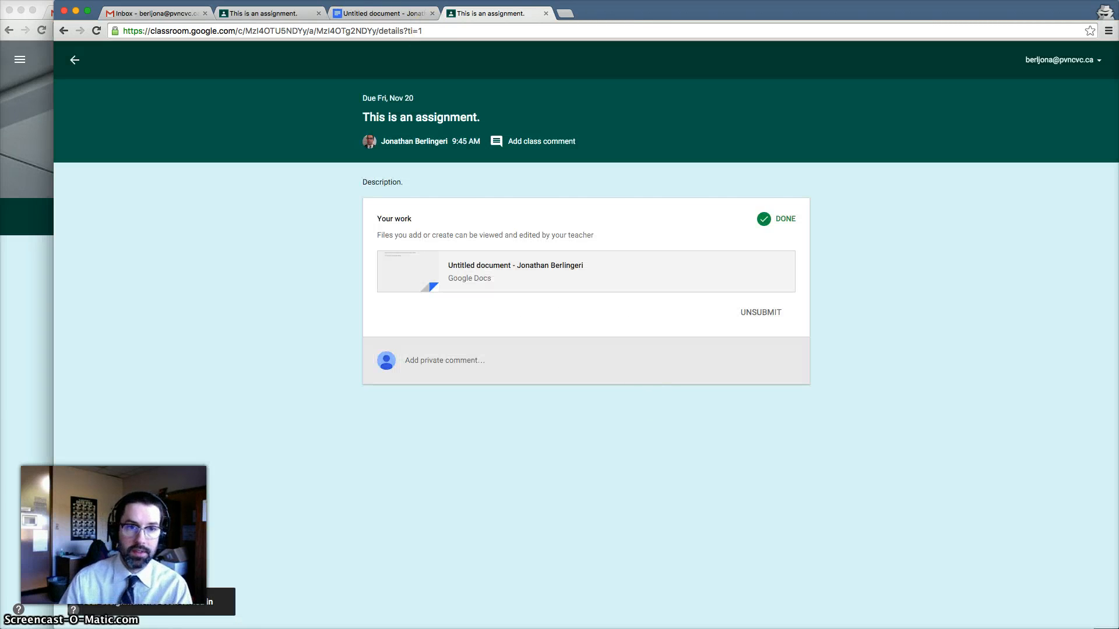
pyautogui.click(394, 9)
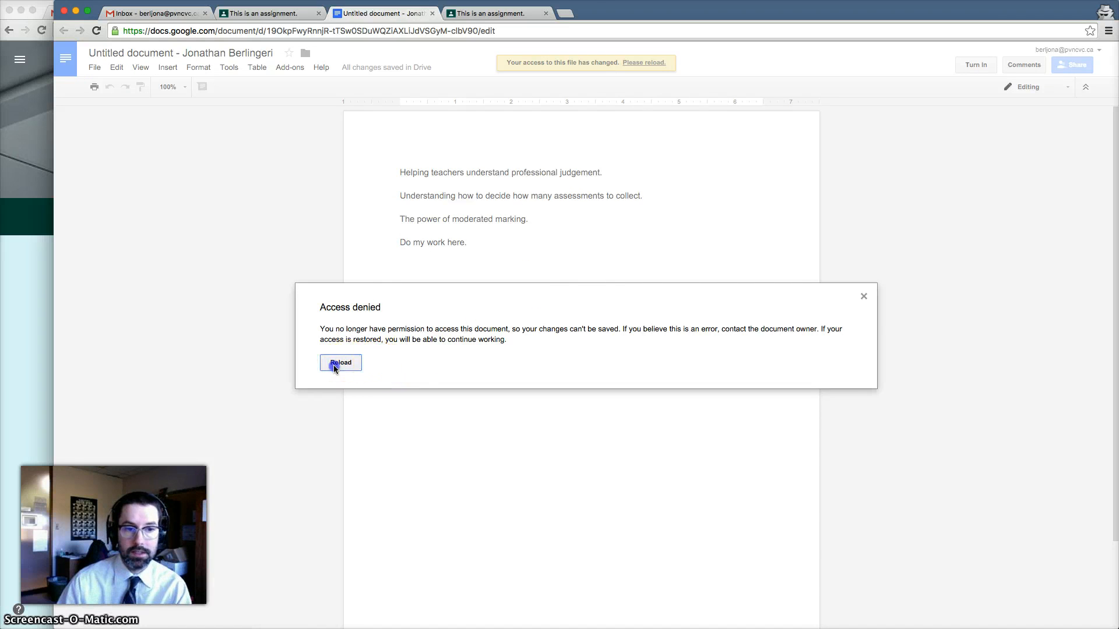
# Reload the turned-in document, confirm it is view-only, then return to the Classroom assignment page
pyautogui.click(335, 363)
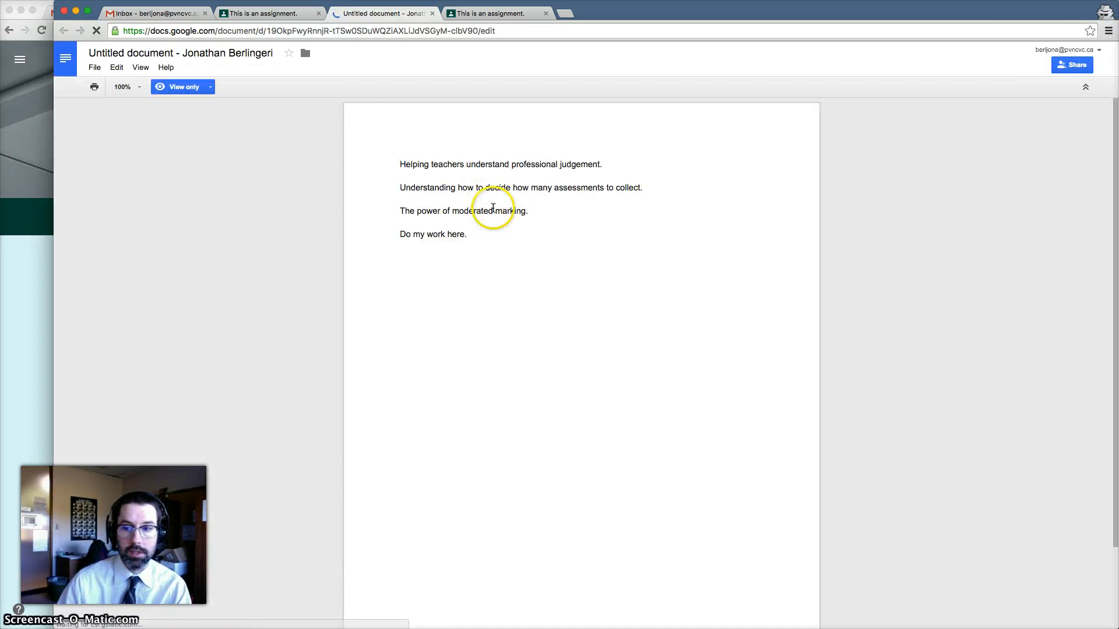
pyautogui.click(487, 187)
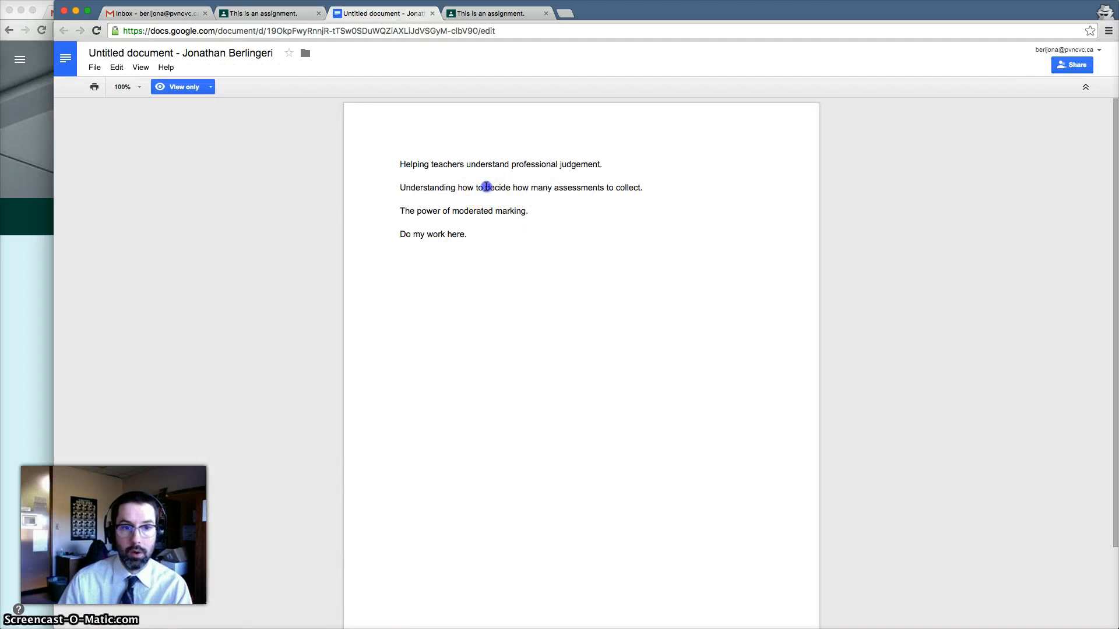
pyautogui.moveTo(459, 180); pyautogui.dragTo(534, 222)
pyautogui.click(536, 223)
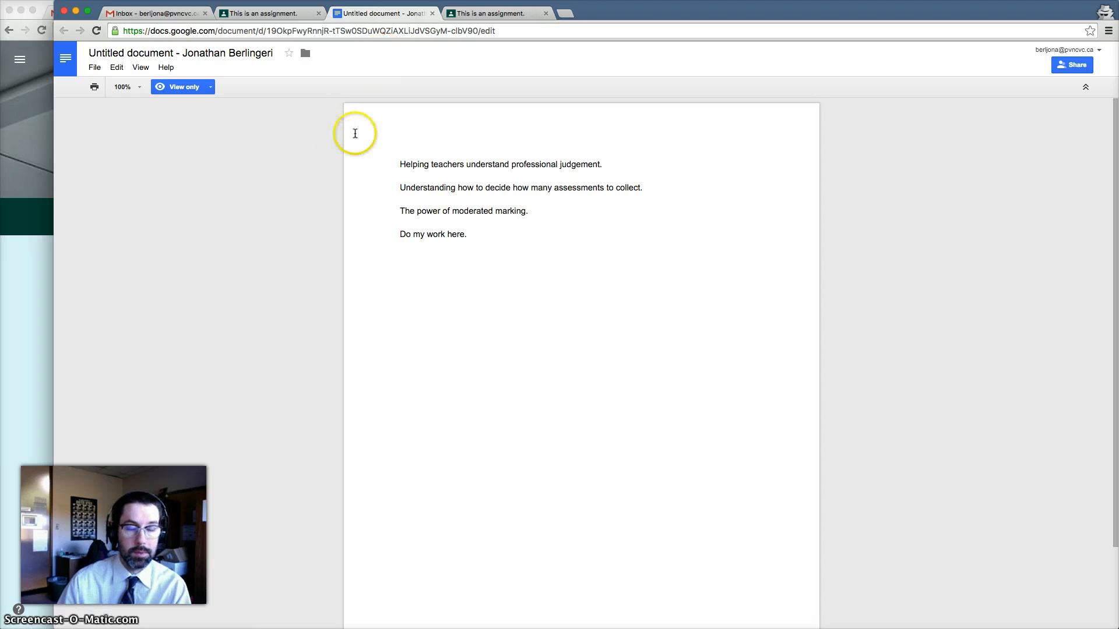
pyautogui.click(281, 13)
pyautogui.click(765, 313)
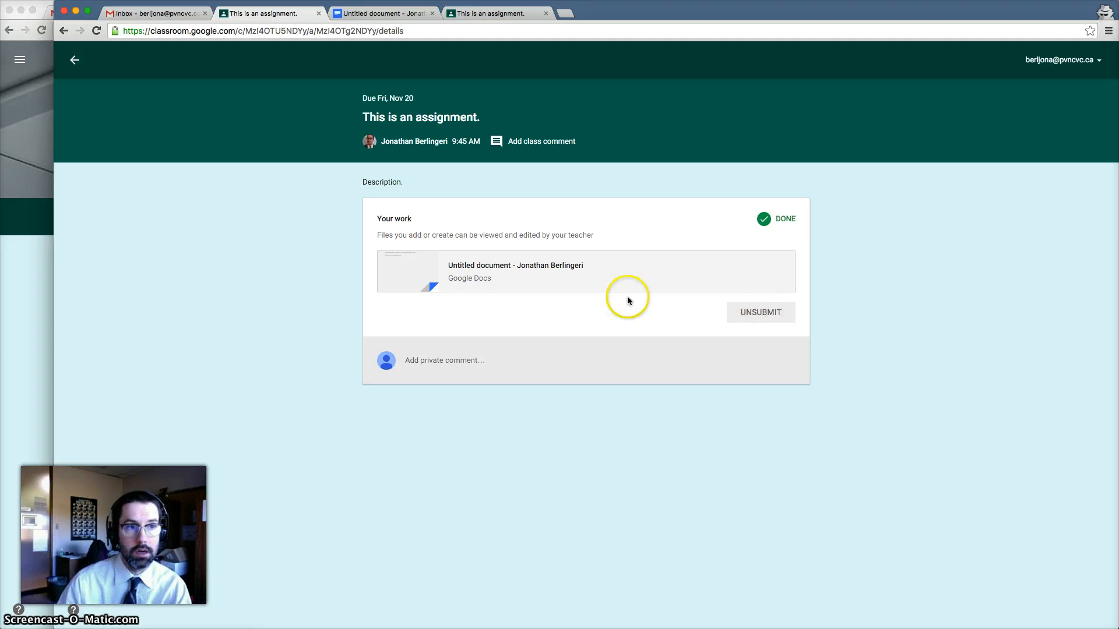
# As teacher, check the Question's 1 Done answer, then open the student's submitted Untitled document
pyautogui.click(12, 363)
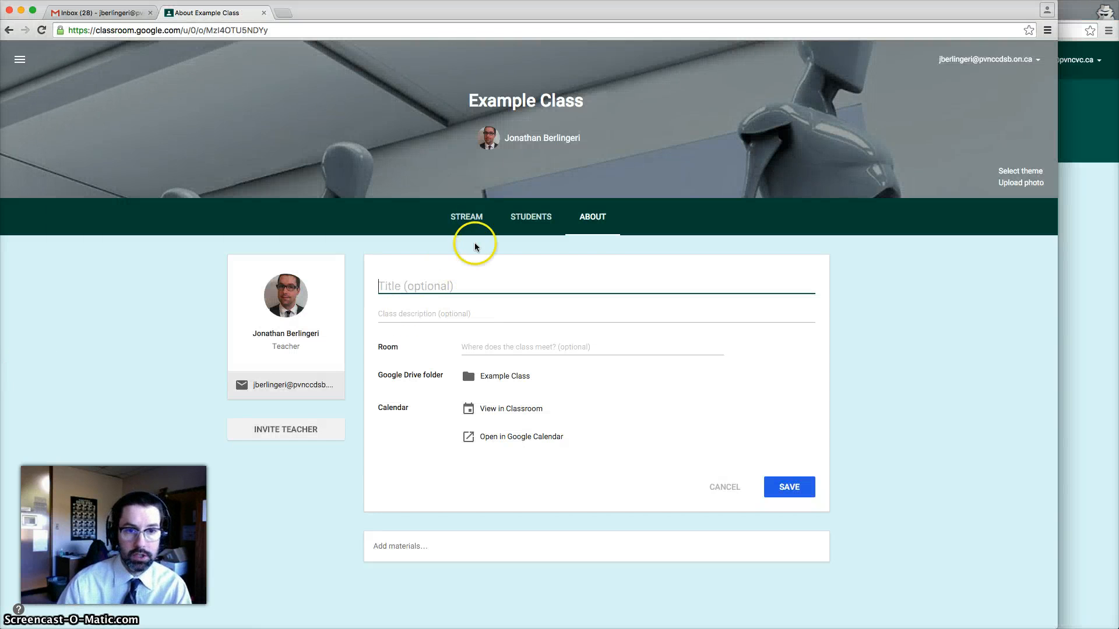
pyautogui.click(466, 219)
pyautogui.click(724, 362)
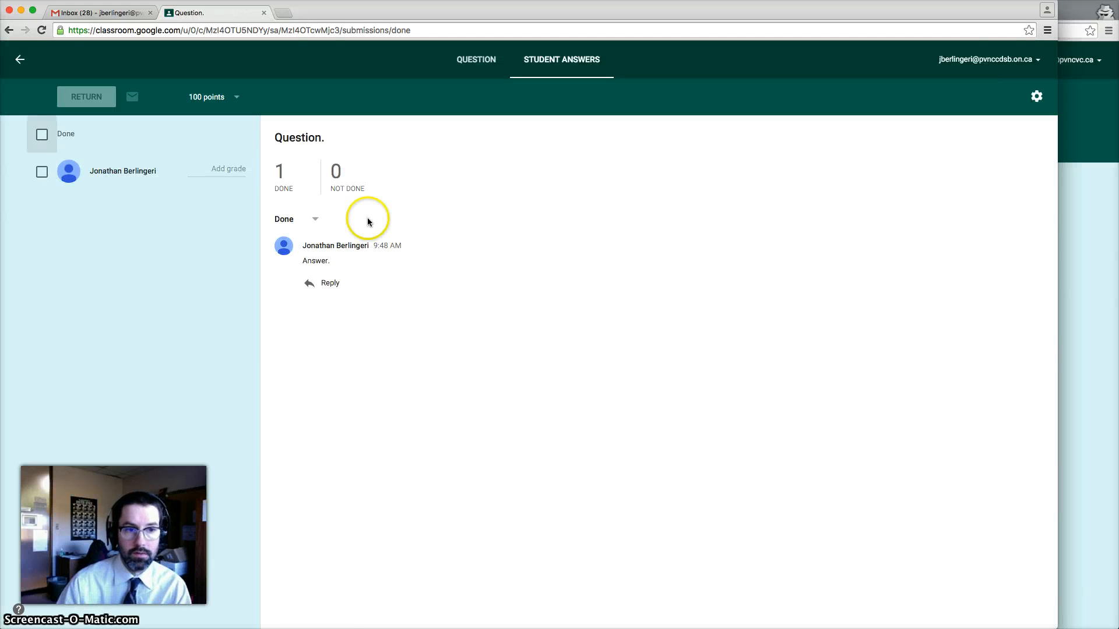
pyautogui.click(22, 70)
pyautogui.scroll(-3, 617, 445)
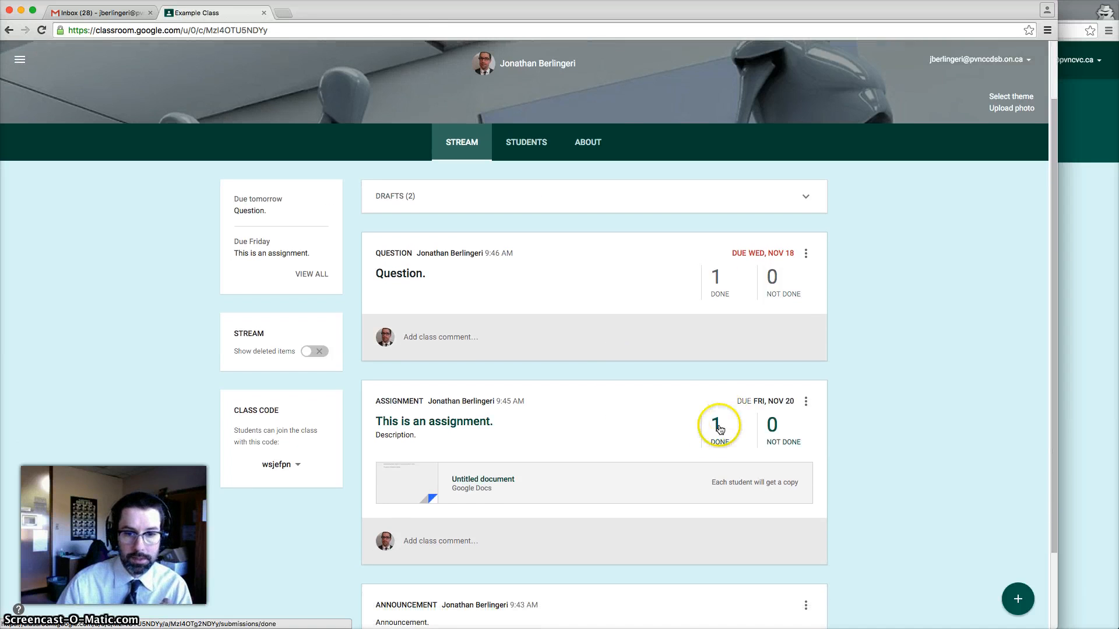
pyautogui.click(718, 428)
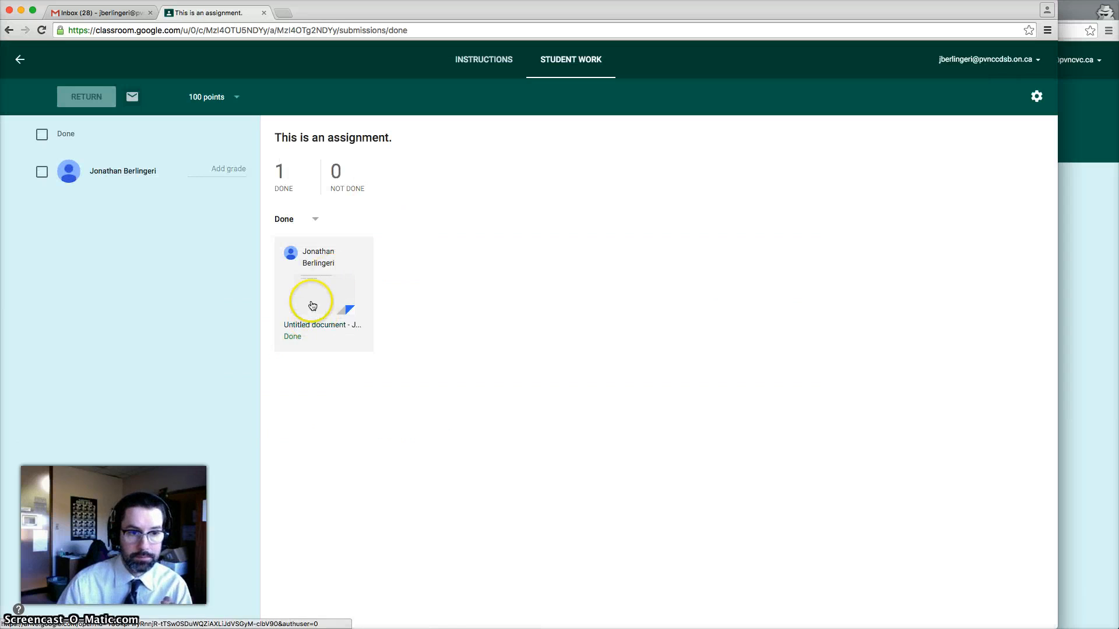
pyautogui.click(312, 306)
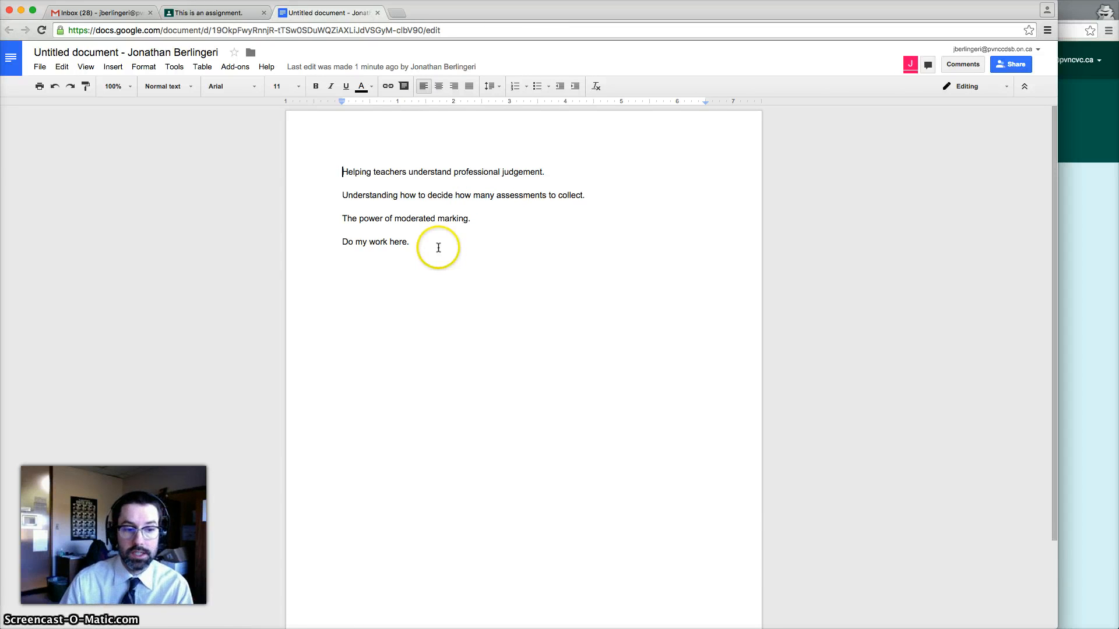
# Comment 'Make your comment here.' on the line 'Do my work here.', then return to Student Work
pyautogui.click(427, 241)
pyautogui.moveTo(426, 241); pyautogui.dragTo(335, 239)
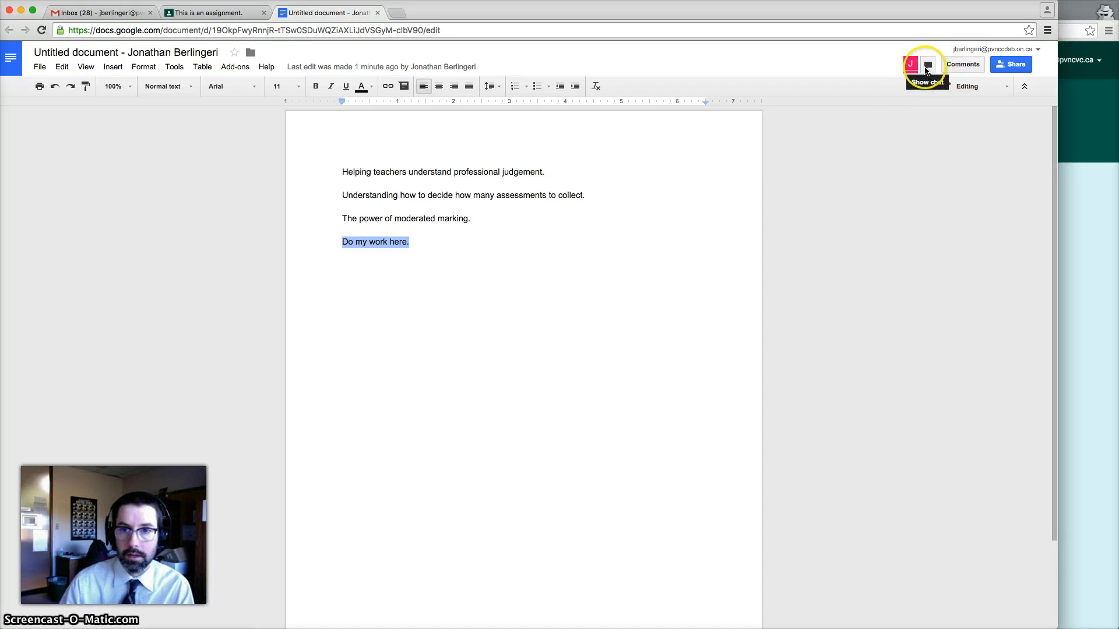
pyautogui.click(971, 66)
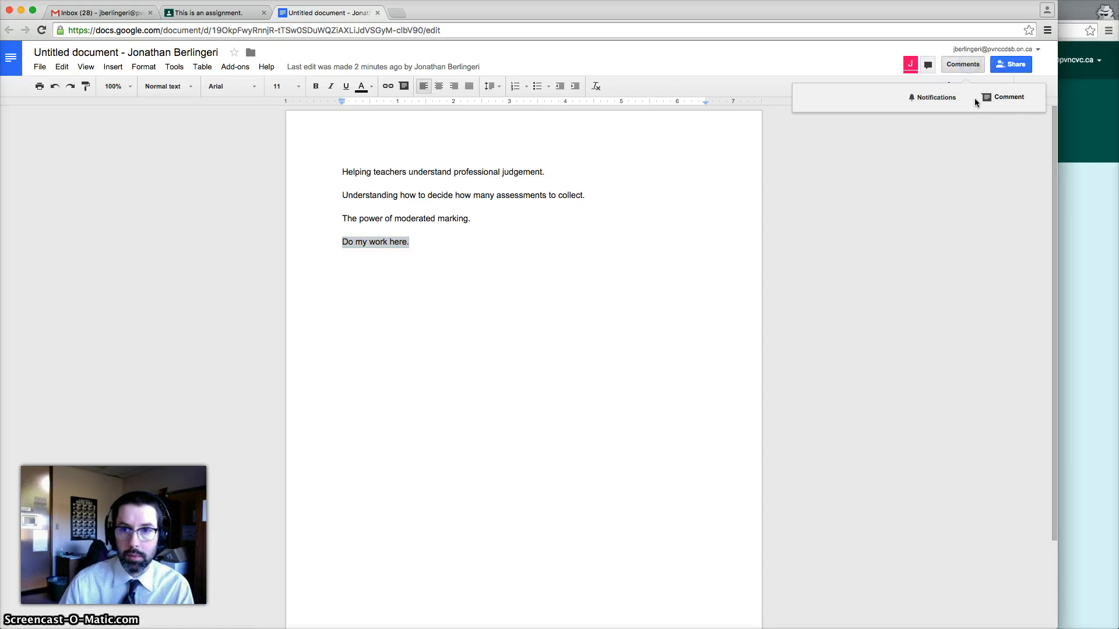
pyautogui.click(1000, 99)
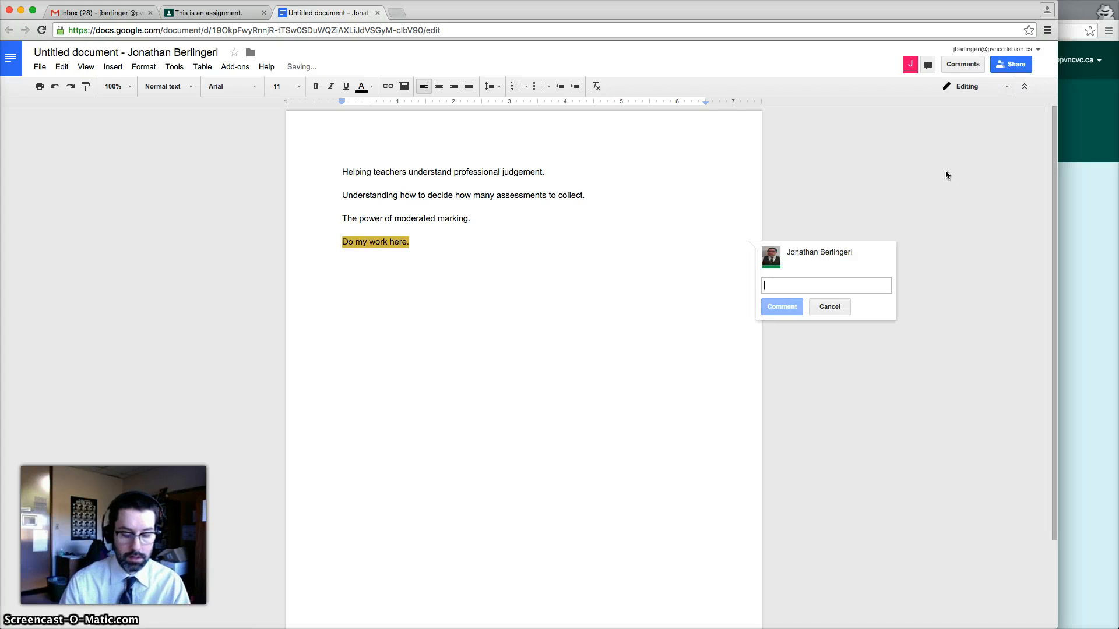
pyautogui.write('Make your comment')
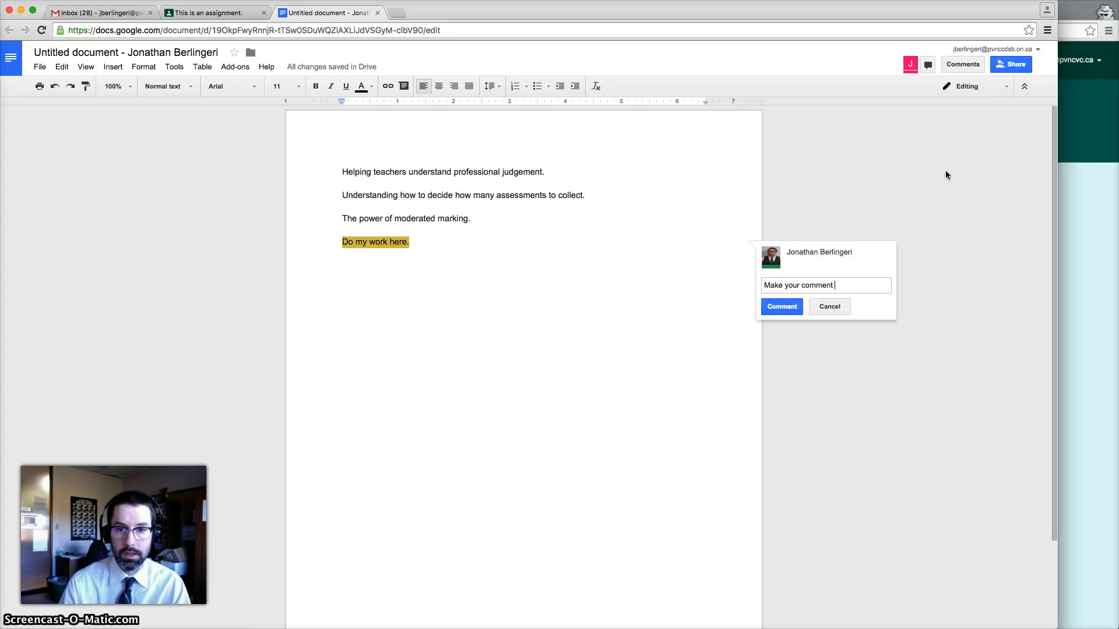
pyautogui.click(778, 308)
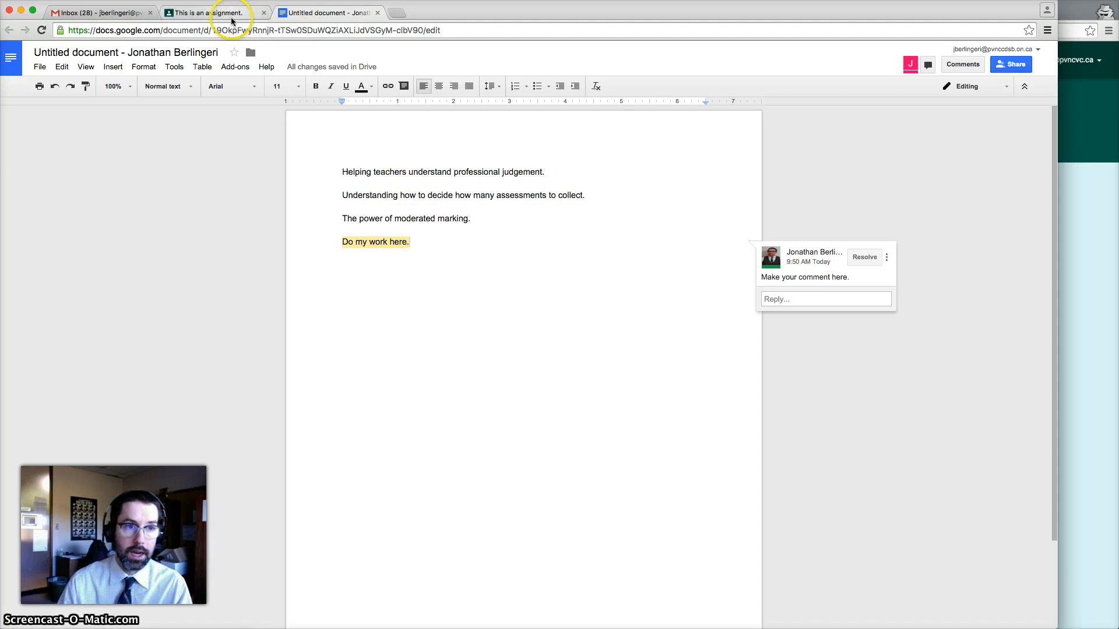
pyautogui.click(217, 12)
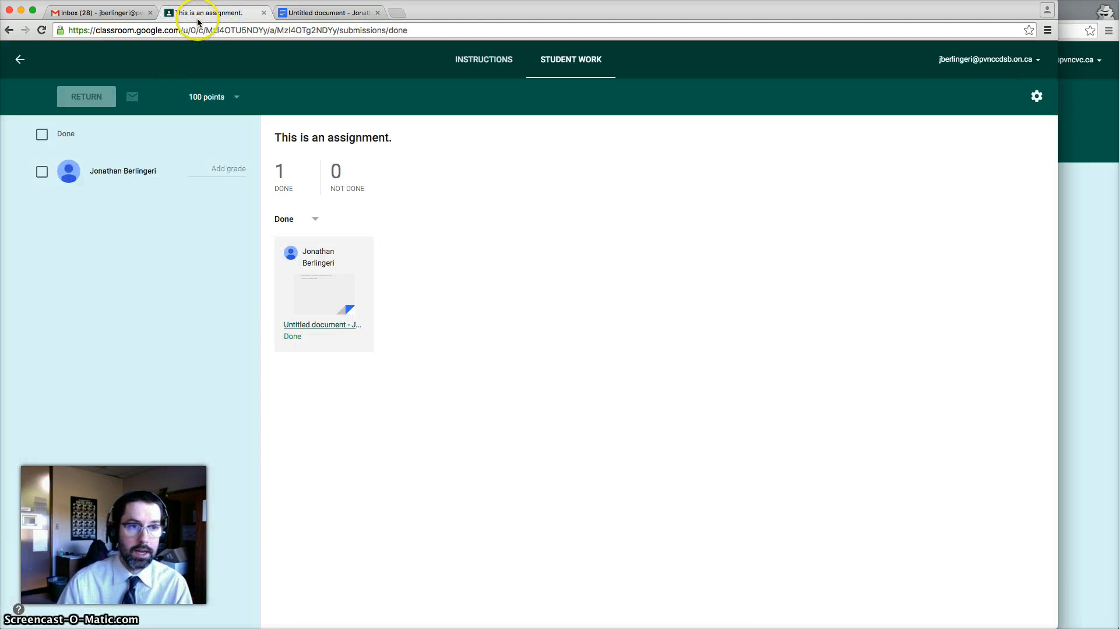
# Select the student's Done submission, keep points at 100, and return the work ungraded
pyautogui.click(41, 172)
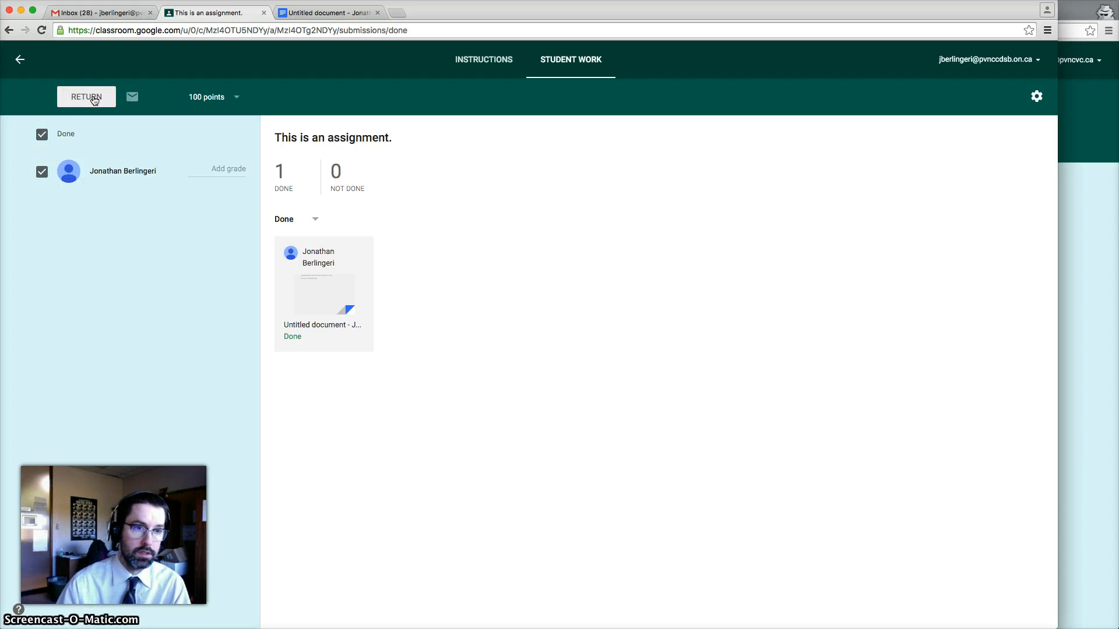
pyautogui.click(45, 138)
pyautogui.click(45, 137)
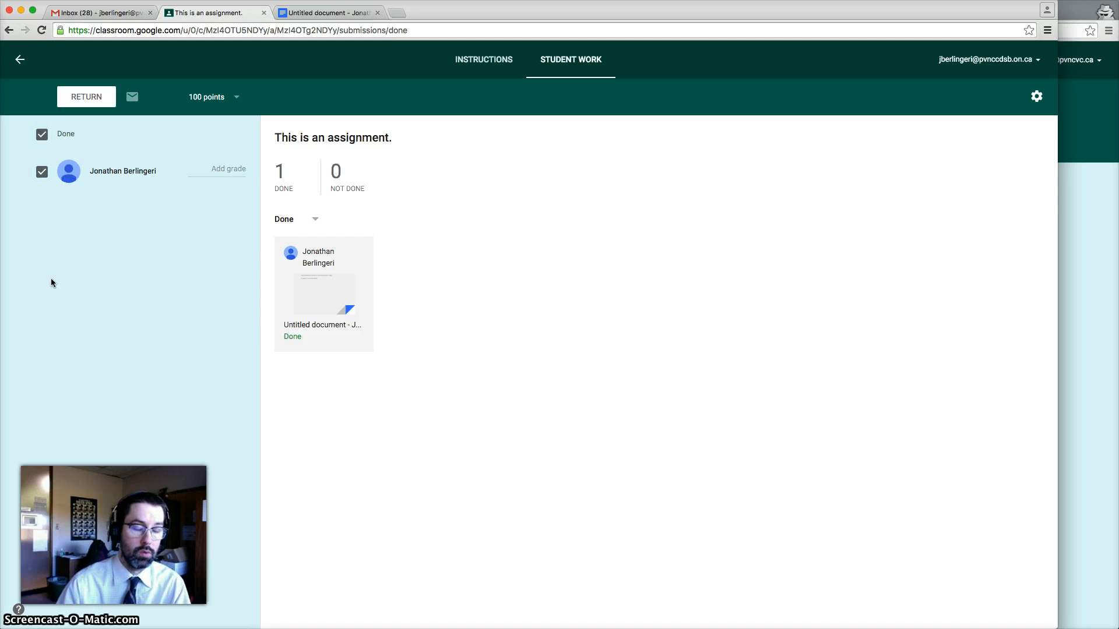
pyautogui.click(236, 98)
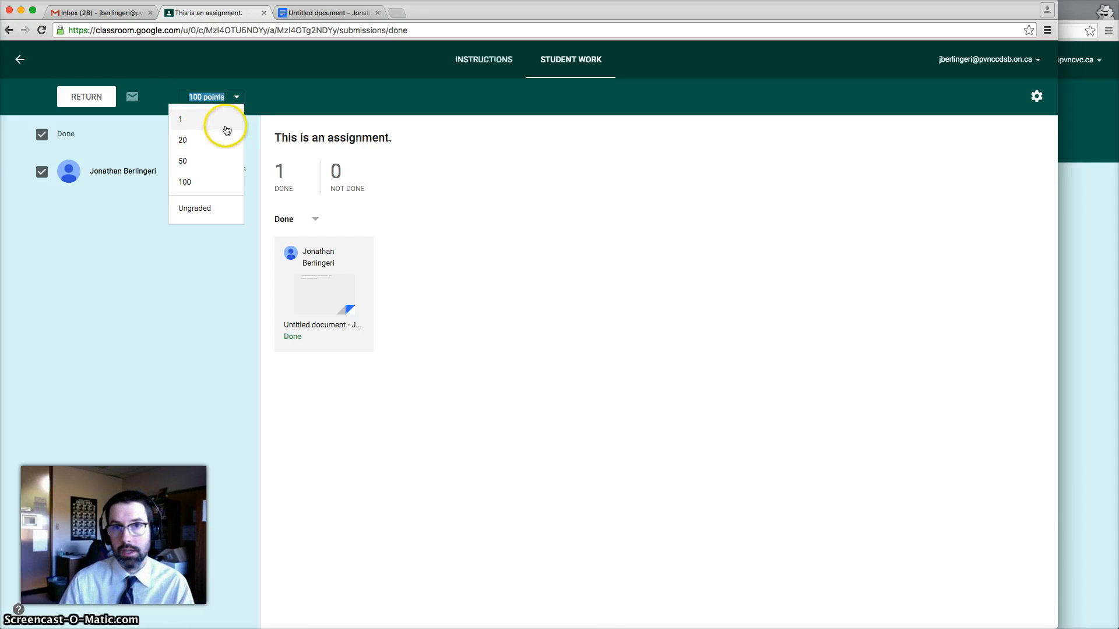
pyautogui.click(184, 182)
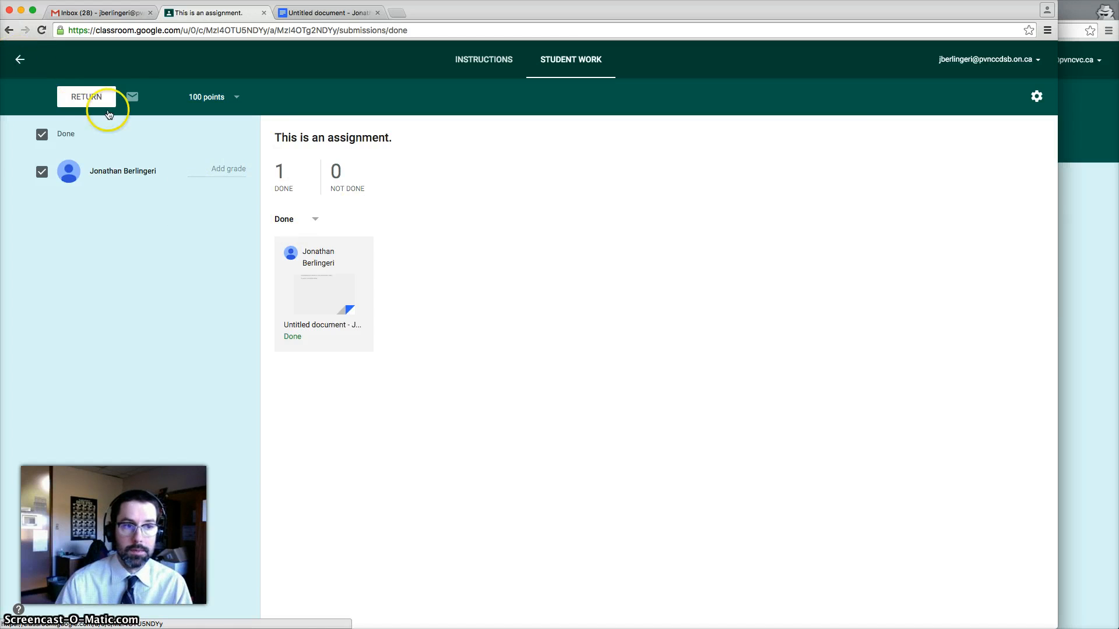
pyautogui.click(89, 102)
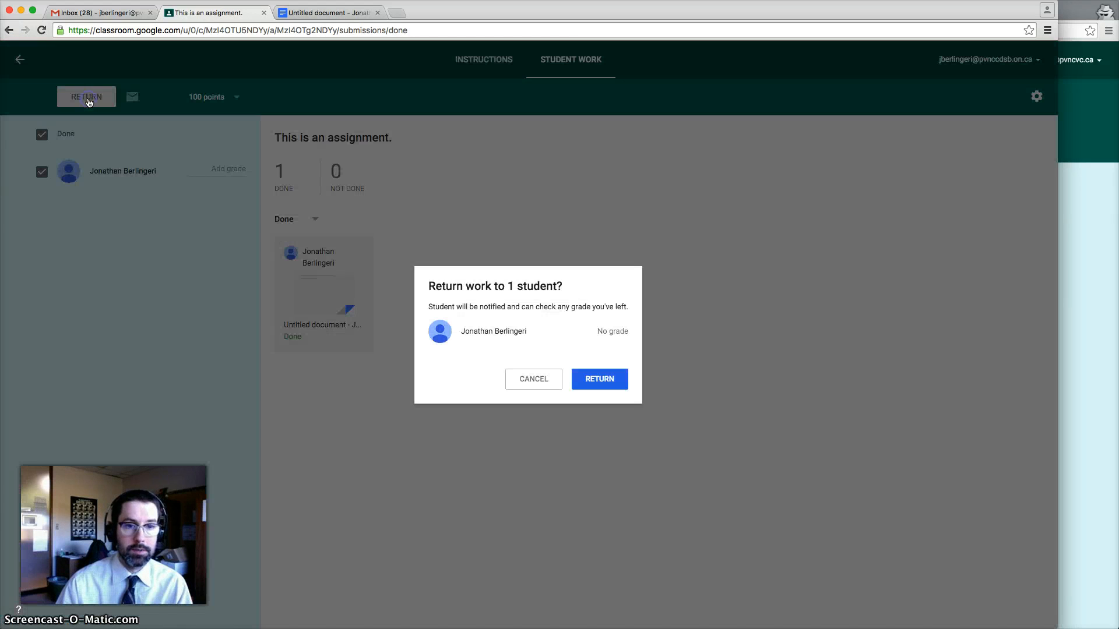
pyautogui.click(609, 383)
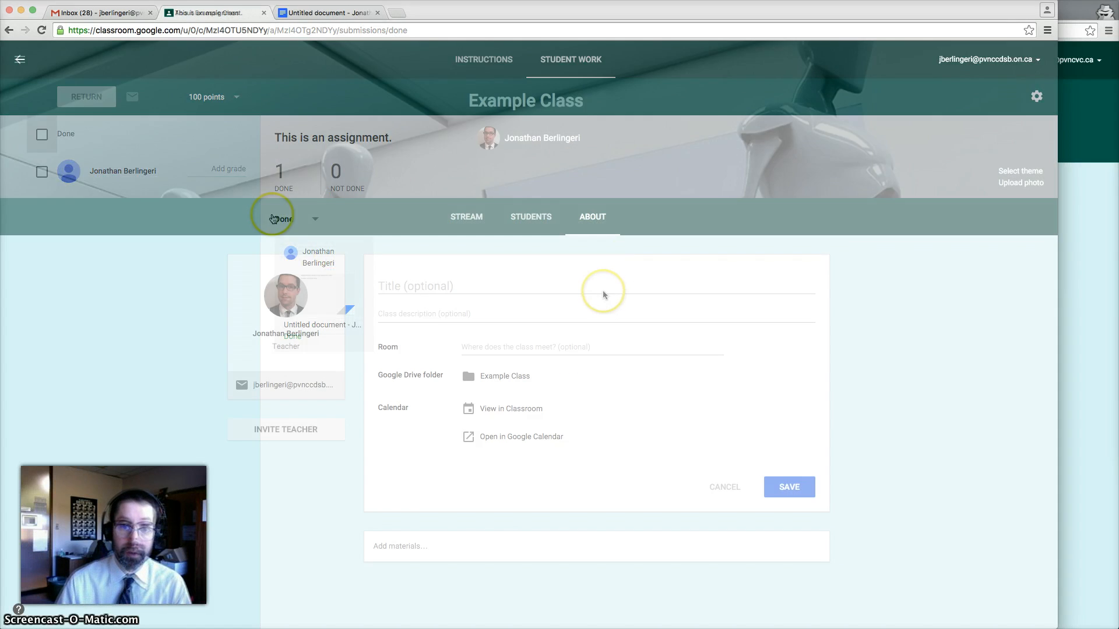
pyautogui.click(1089, 210)
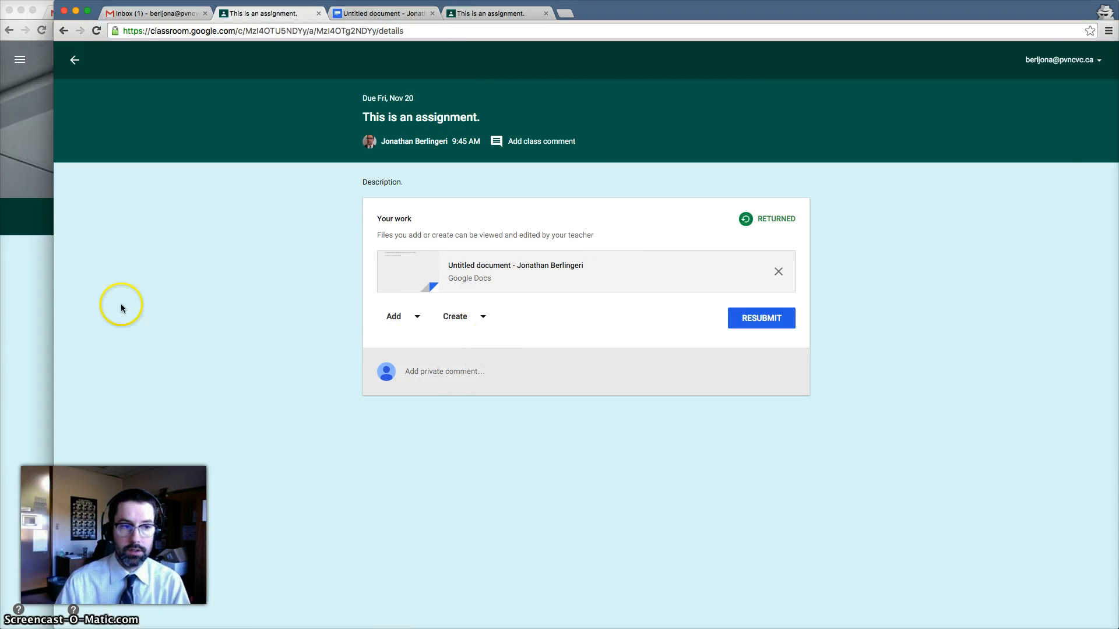
pyautogui.click(29, 308)
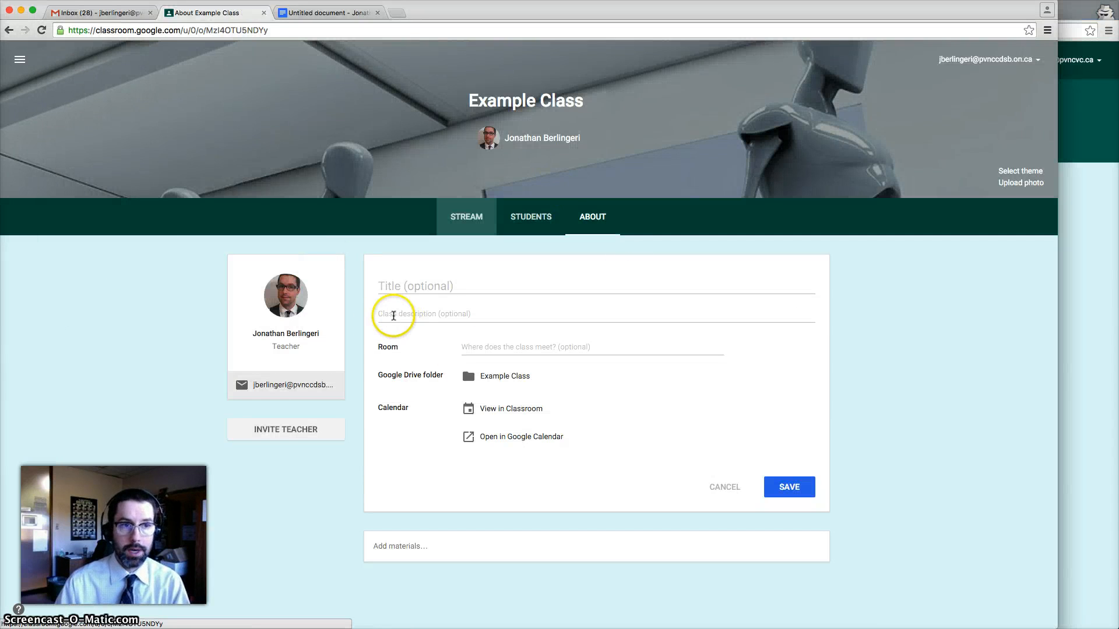
pyautogui.click(101, 13)
# Open Google Drive, browse to Classroom > Example Class > This is an assignment., and switch to list view
pyautogui.click(979, 58)
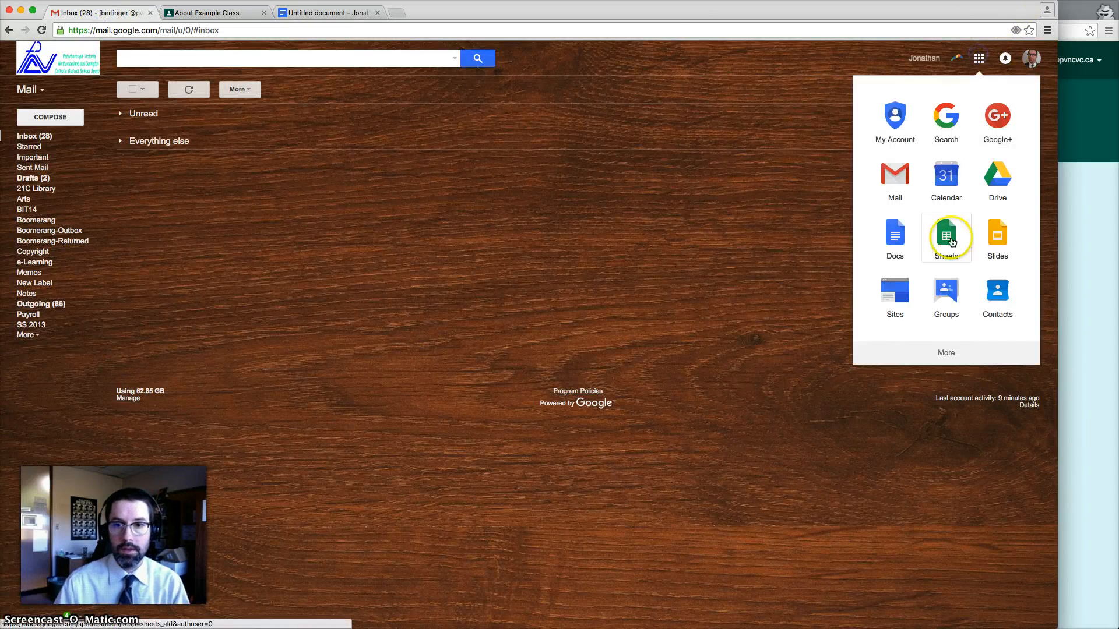
pyautogui.click(997, 181)
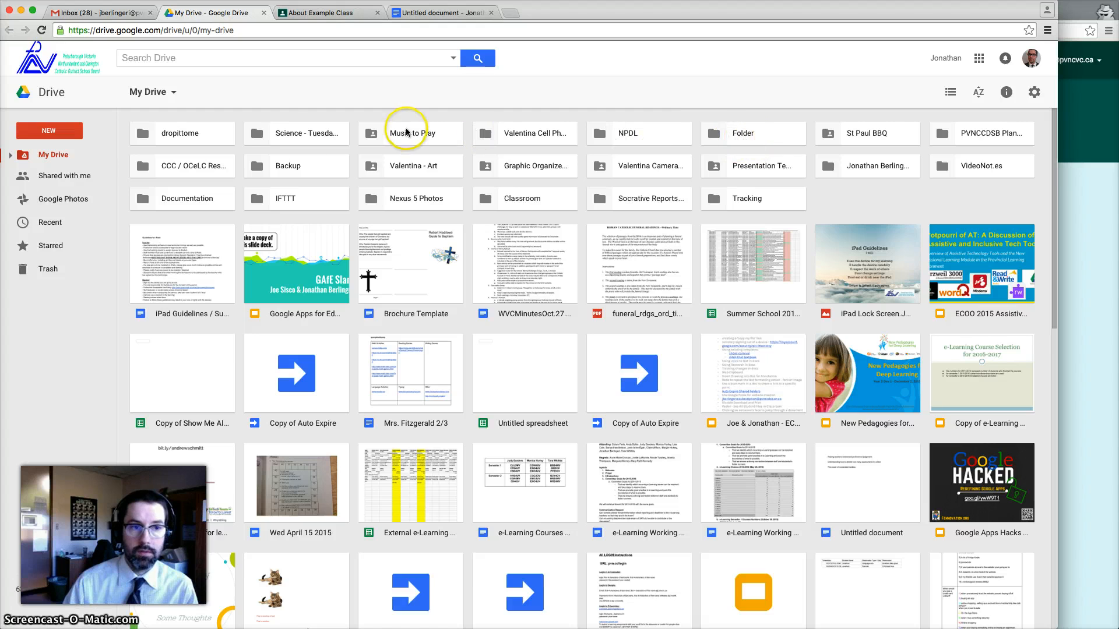
pyautogui.doubleClick(512, 204)
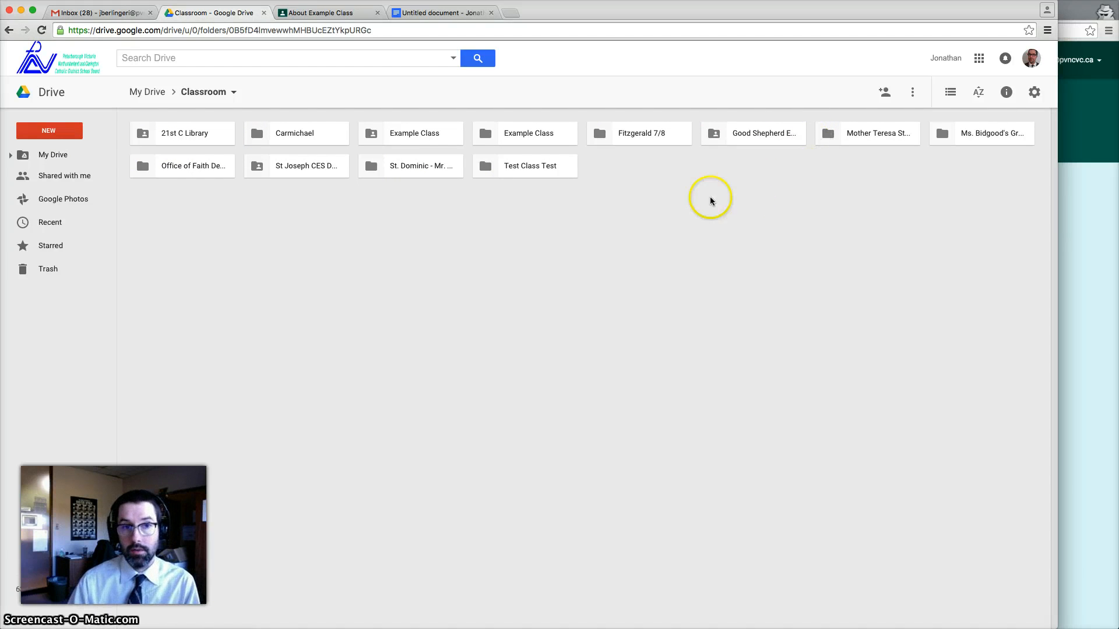
pyautogui.doubleClick(529, 133)
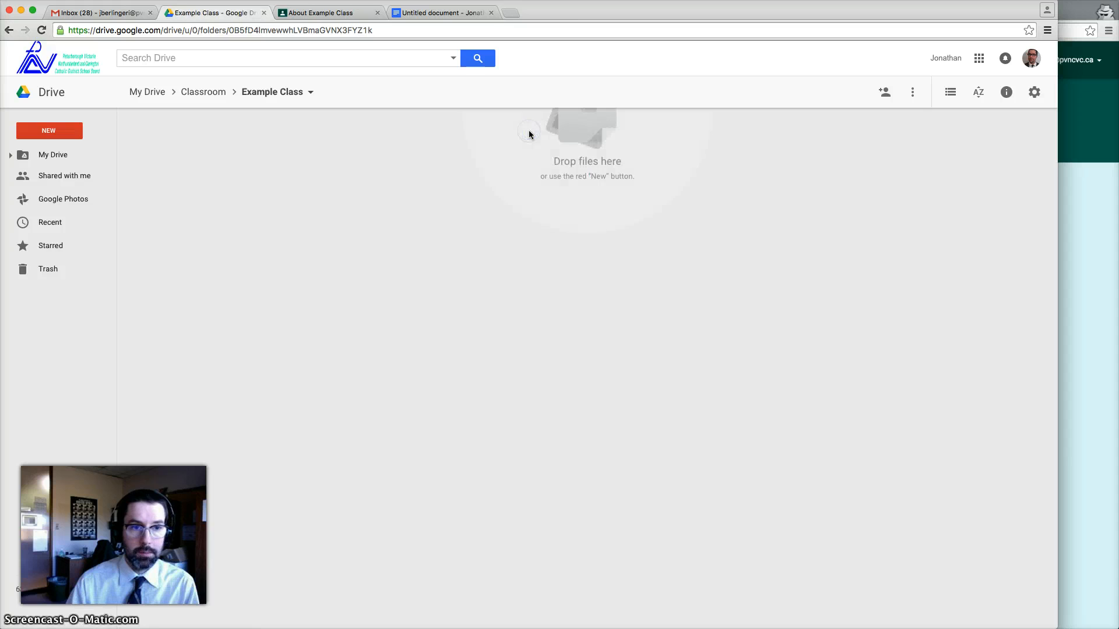
pyautogui.doubleClick(301, 135)
pyautogui.click(187, 170)
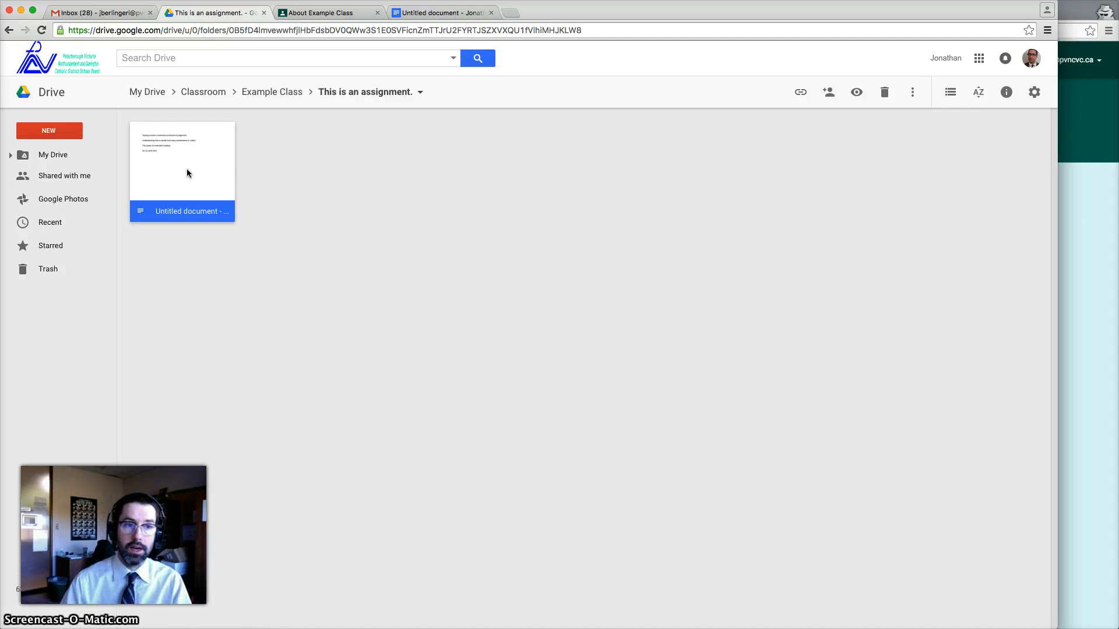
pyautogui.click(950, 93)
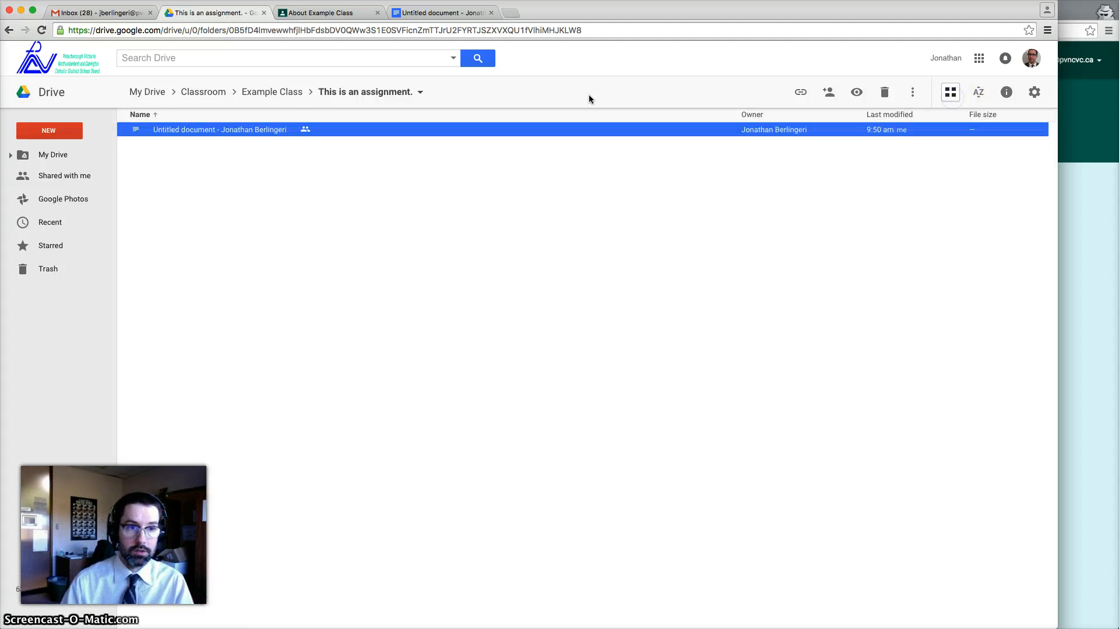